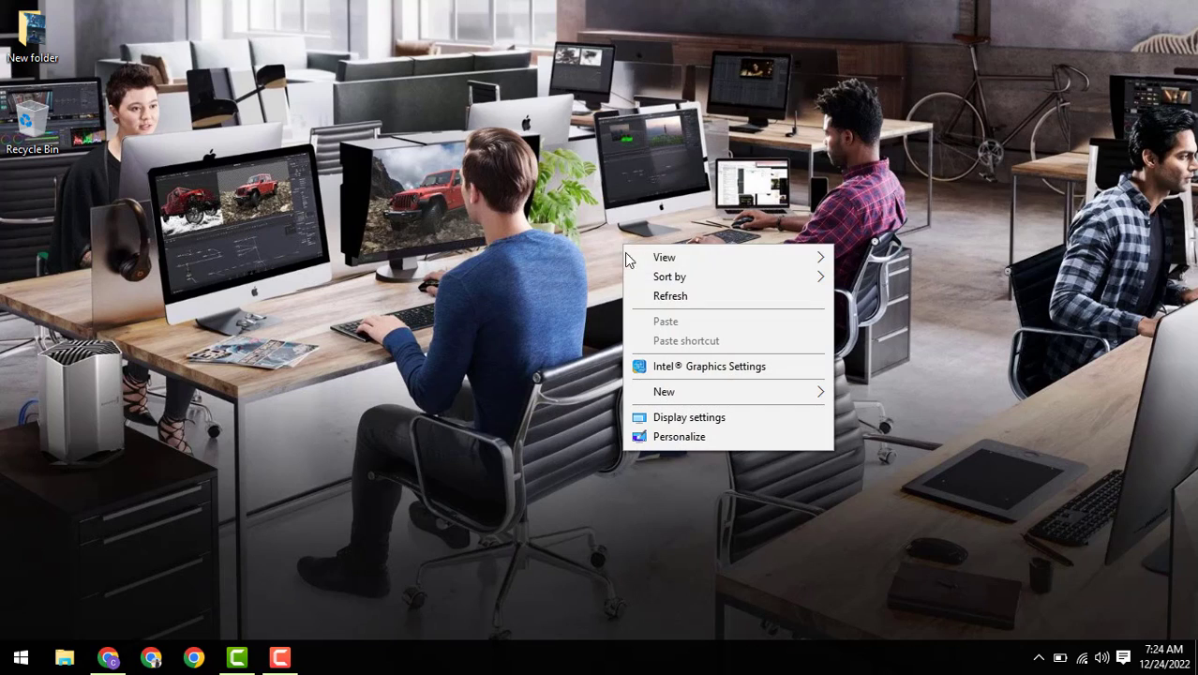
# Switch to Chrome and search Google for "vso convertxtodvd"
pyautogui.click(645, 297)
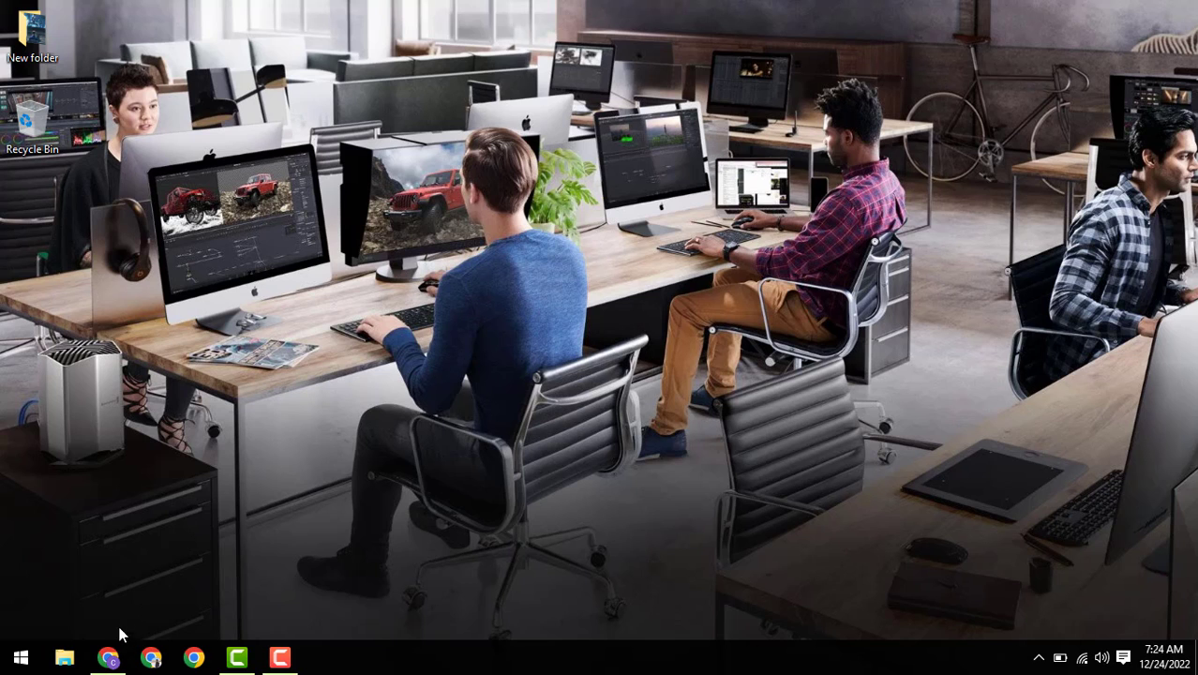
pyautogui.click(111, 649)
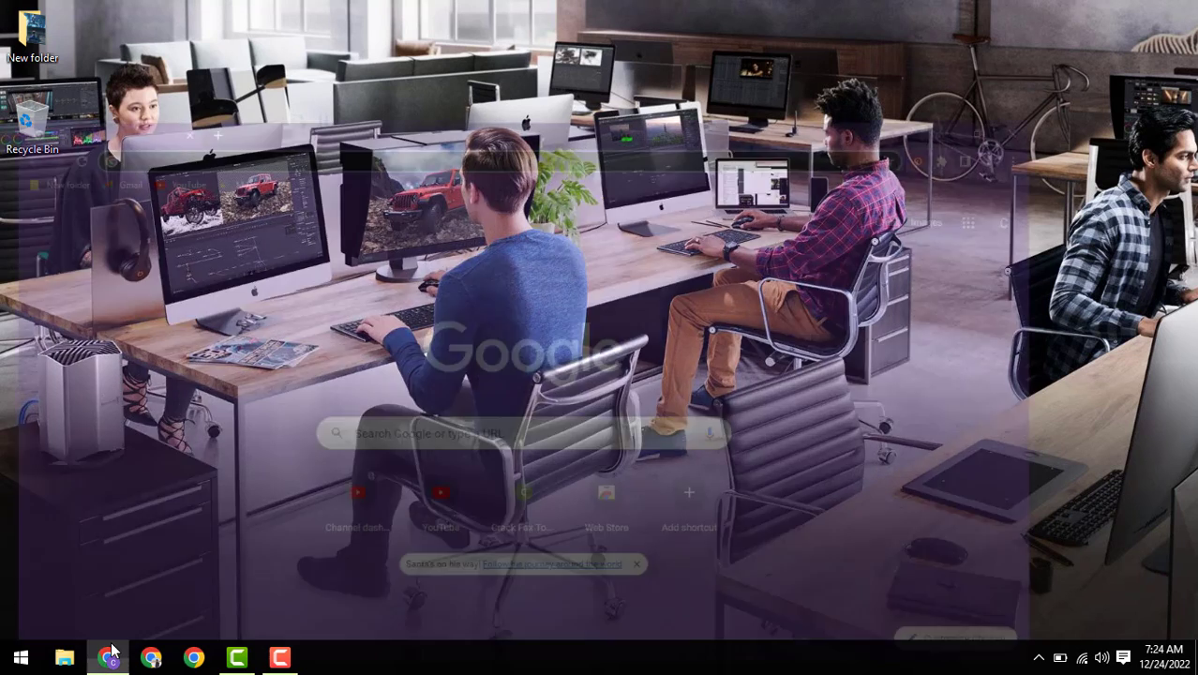
pyautogui.write('vs')
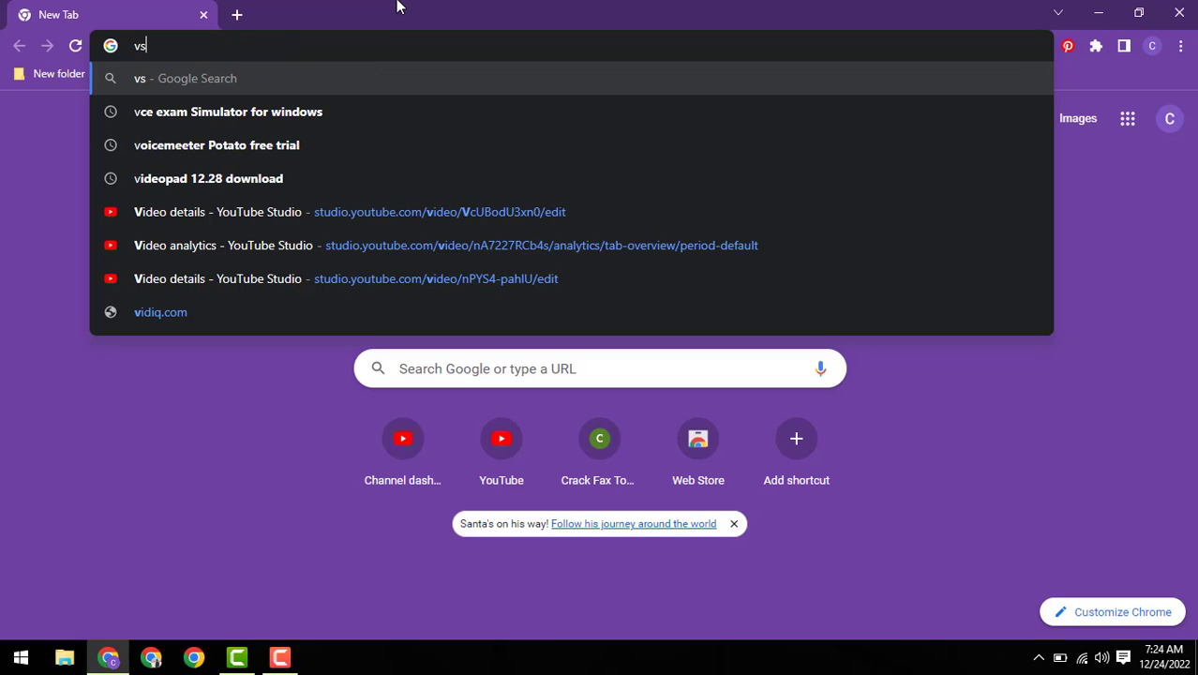
pyautogui.write('o convert')
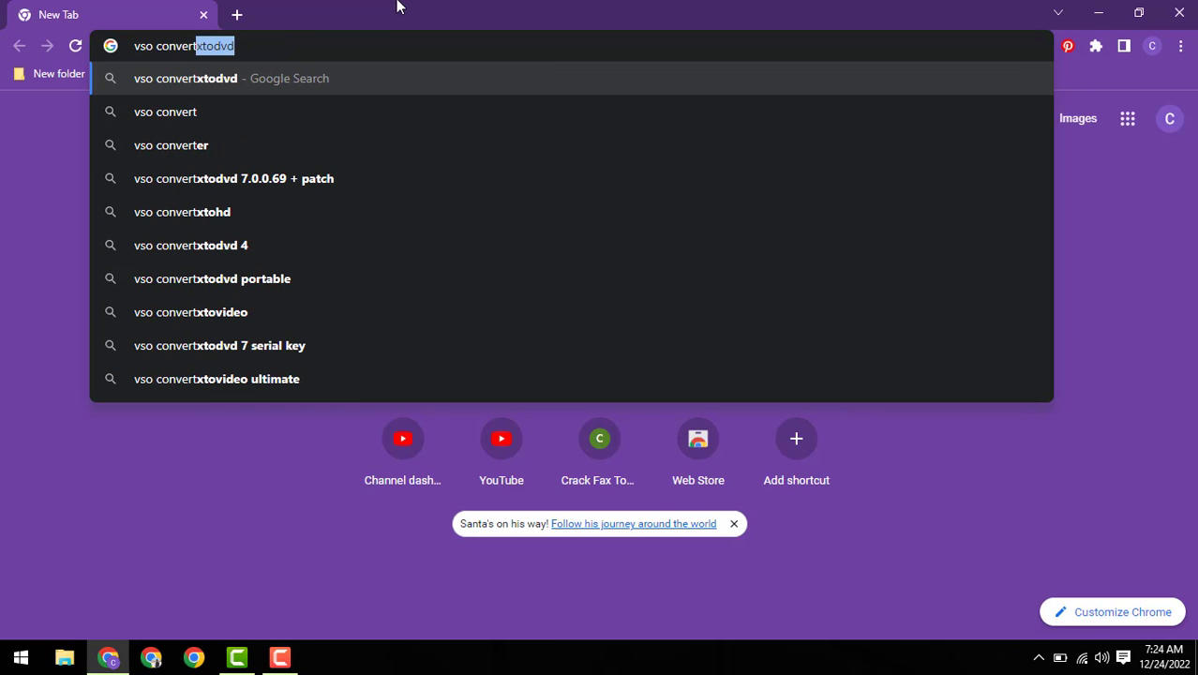
pyautogui.press('Return')
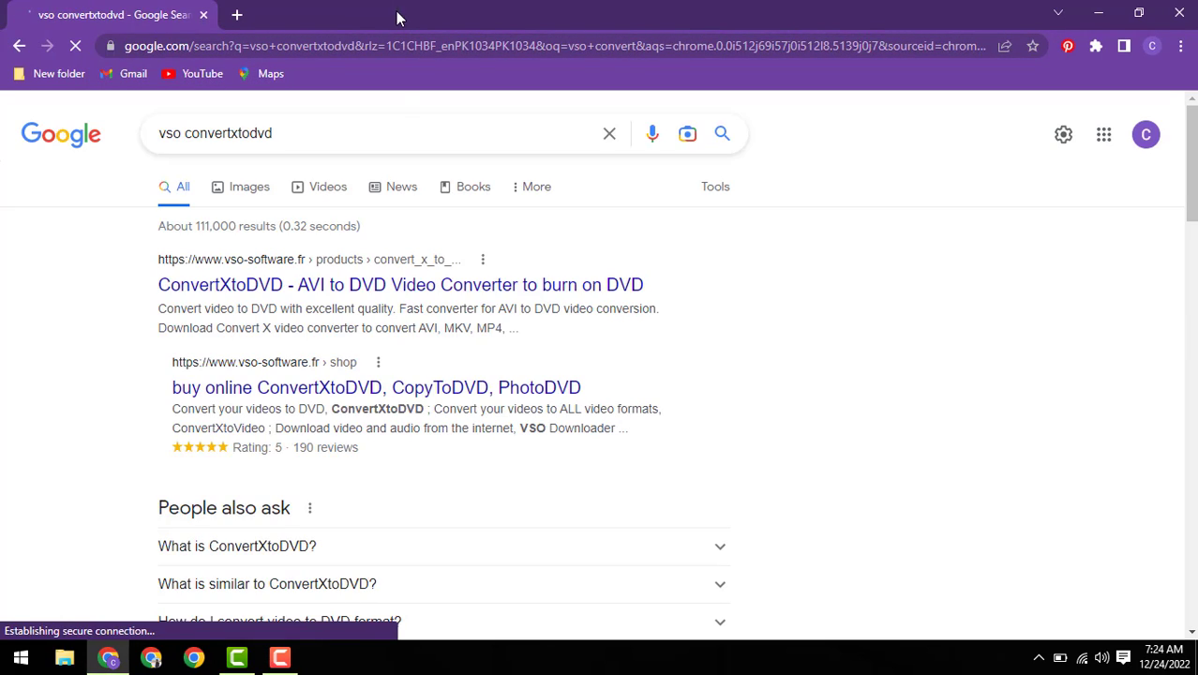
# Look through the search results and open the official ConvertXtoDVD product page on vso-software.fr
pyautogui.scroll(-4, 411, 291)
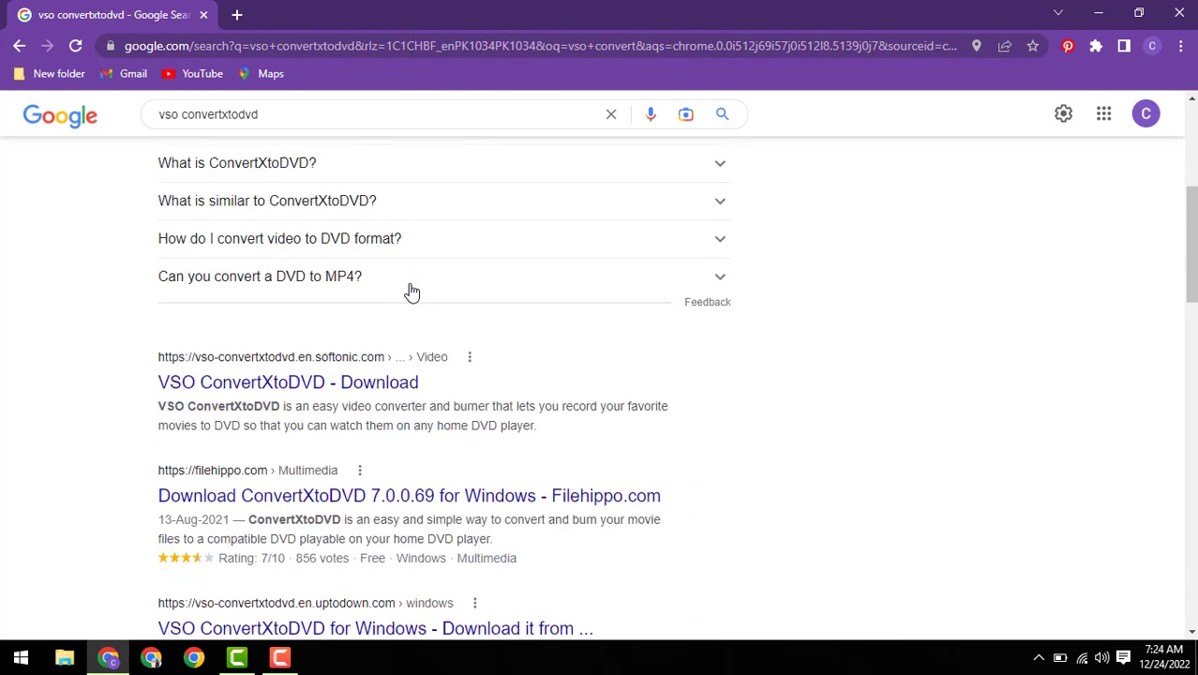
pyautogui.scroll(-2, 412, 291)
pyautogui.scroll(6, 412, 292)
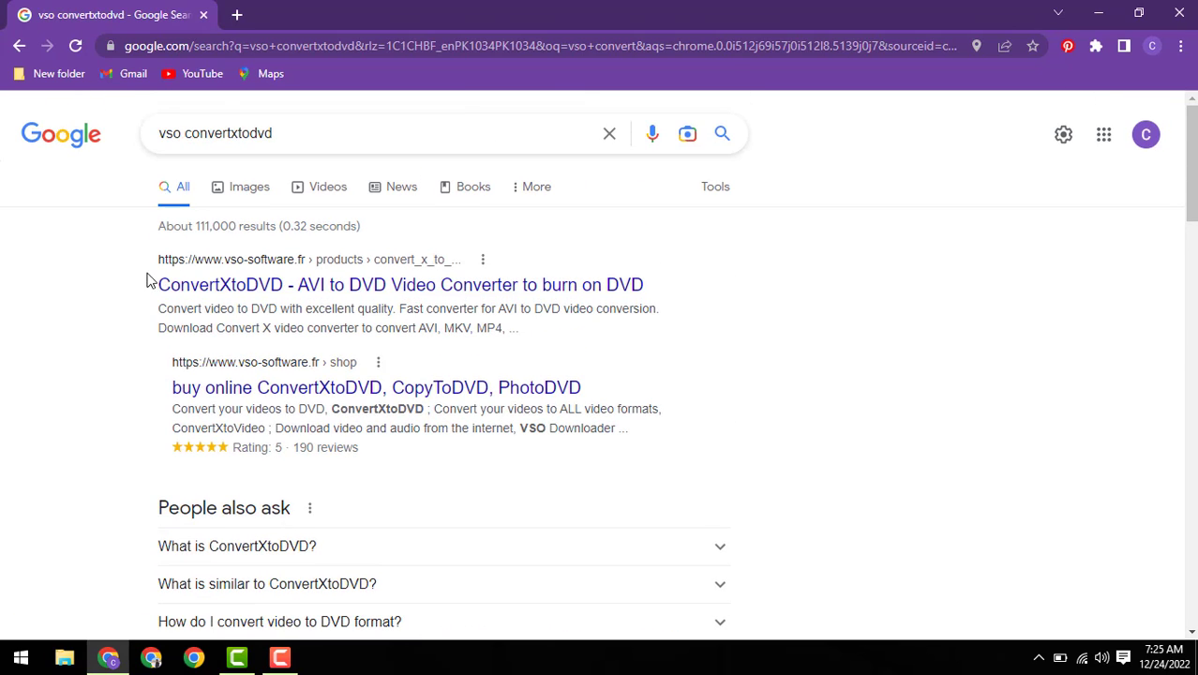
pyautogui.moveTo(146, 281); pyautogui.dragTo(225, 270)
pyautogui.click(225, 270)
# Examine the product description, trial period and version details around the free download offer
pyautogui.moveTo(747, 328); pyautogui.dragTo(879, 365)
pyautogui.scroll(-1, 879, 367)
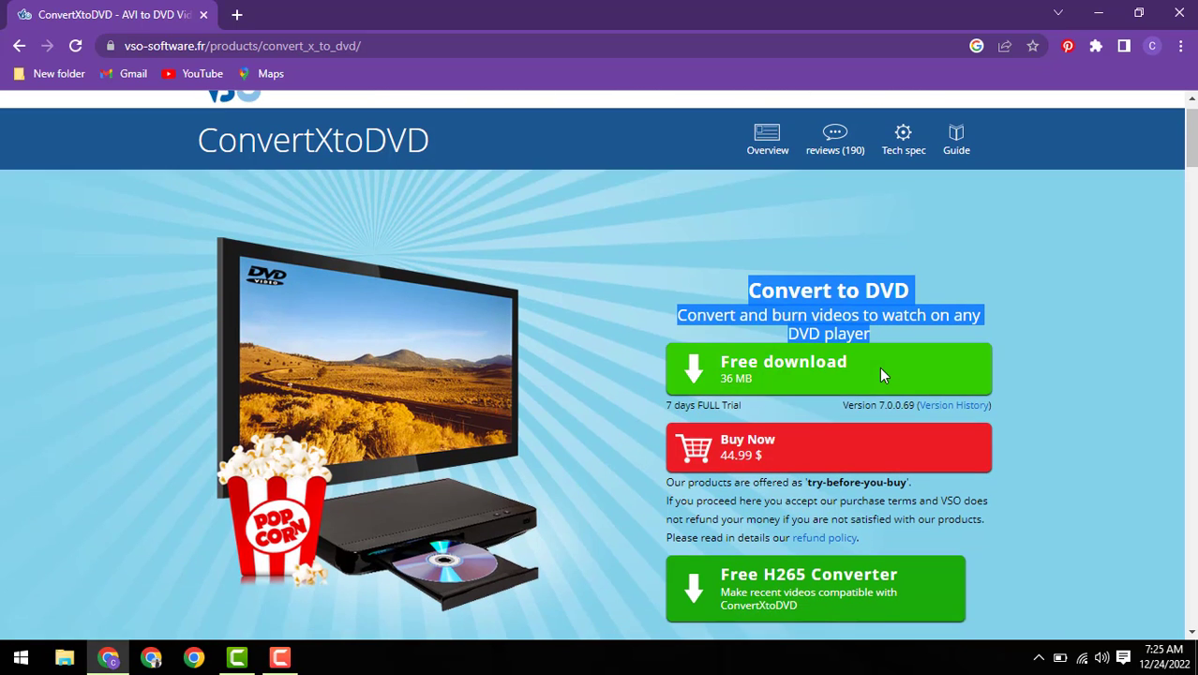
pyautogui.scroll(-1, 879, 368)
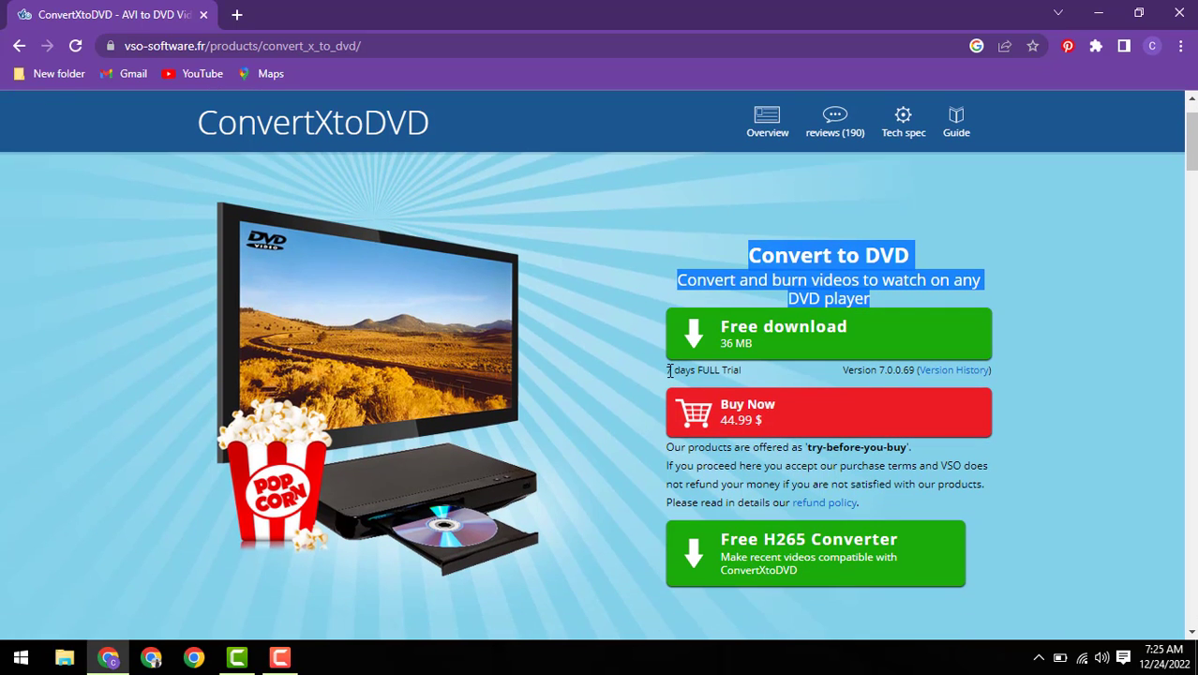
pyautogui.moveTo(669, 370); pyautogui.dragTo(722, 370)
pyautogui.click(745, 372)
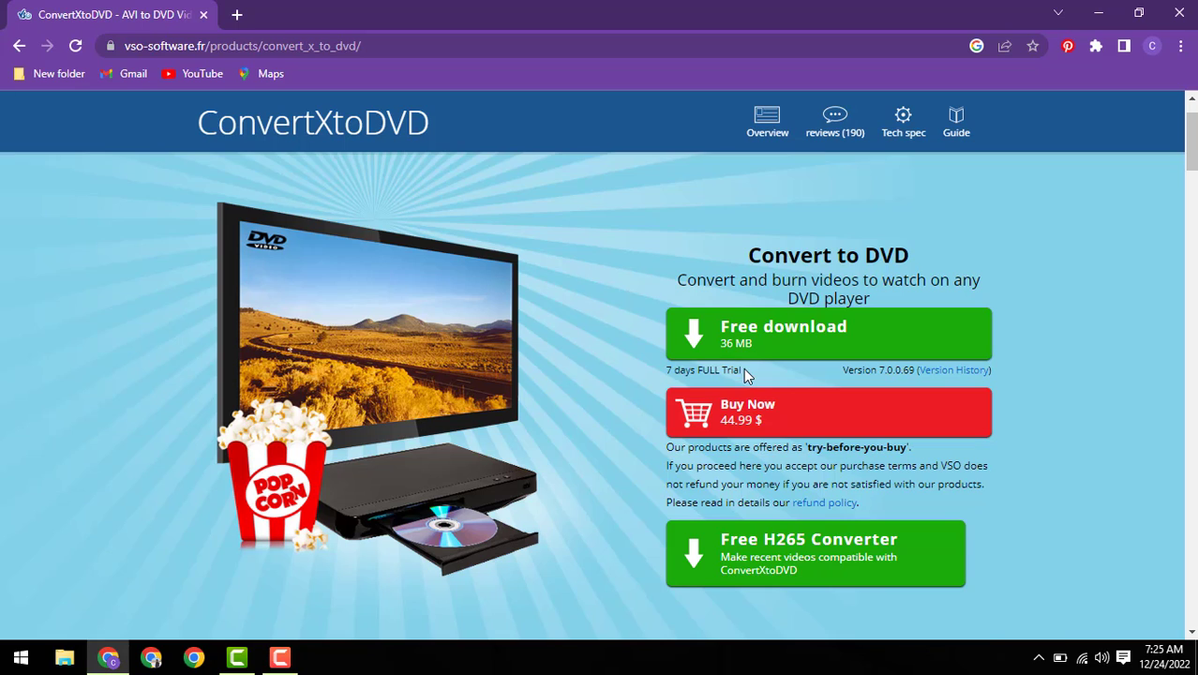
pyautogui.scroll(-1, 745, 371)
pyautogui.moveTo(845, 335); pyautogui.dragTo(915, 335)
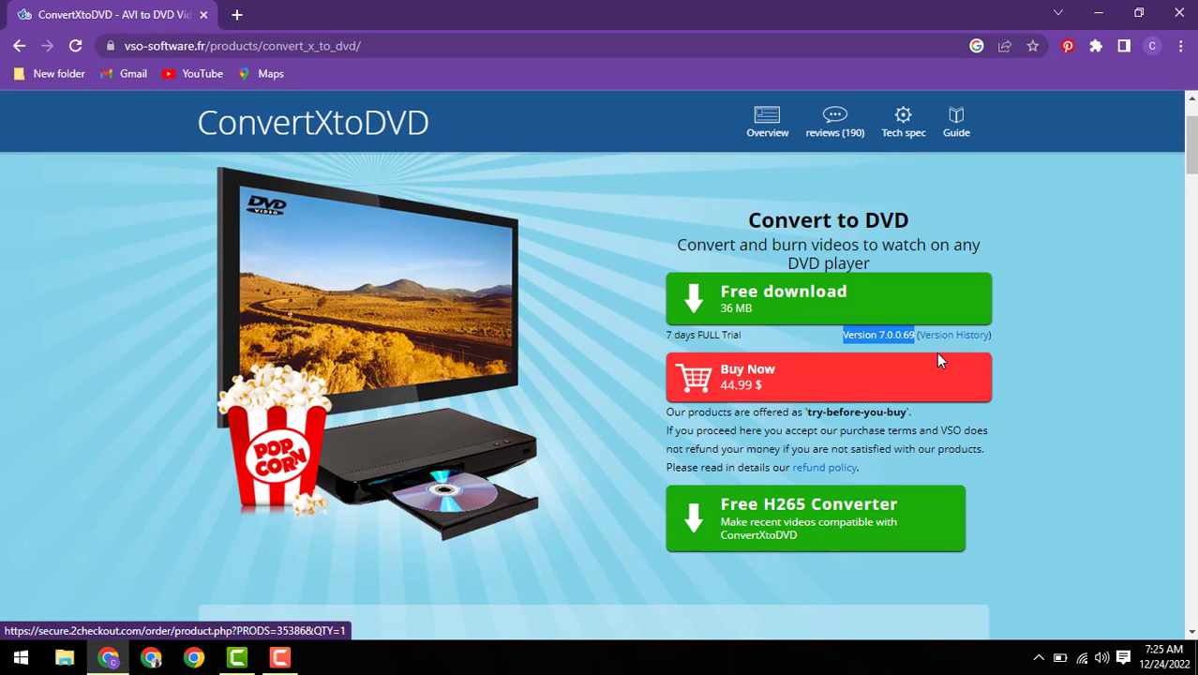
pyautogui.scroll(-2, 935, 351)
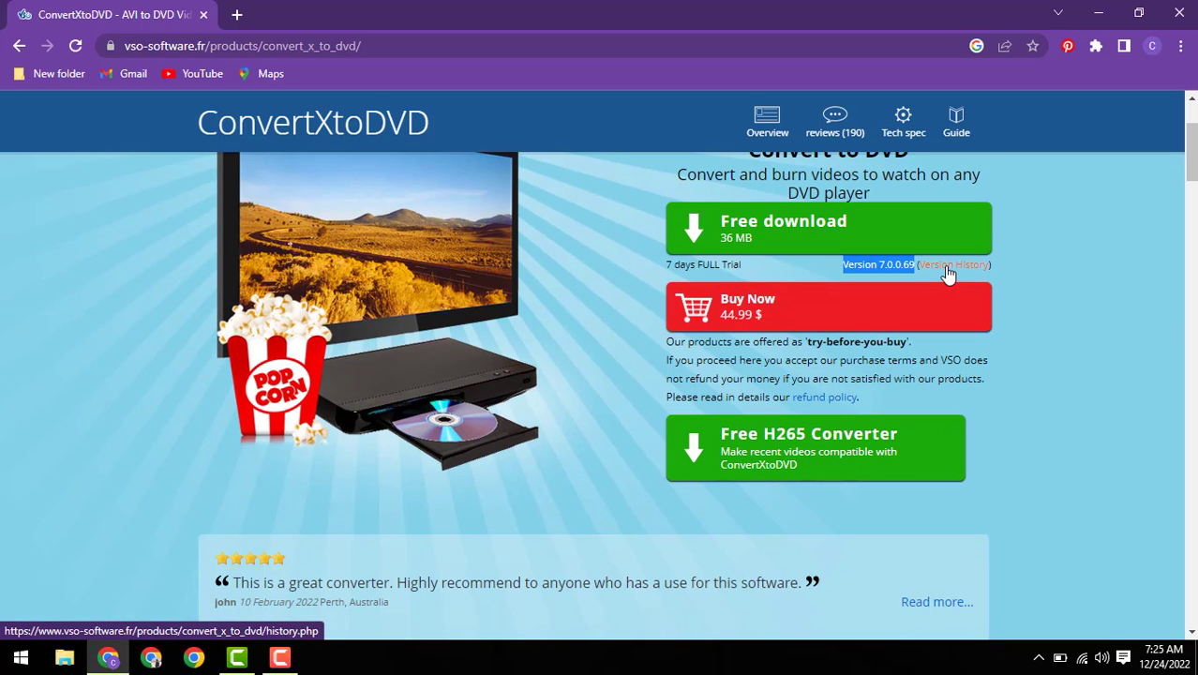
# Review the ConvertXtoDVD version history in a new tab and close that tab again
pyautogui.rightClick(941, 267)
pyautogui.click(979, 277)
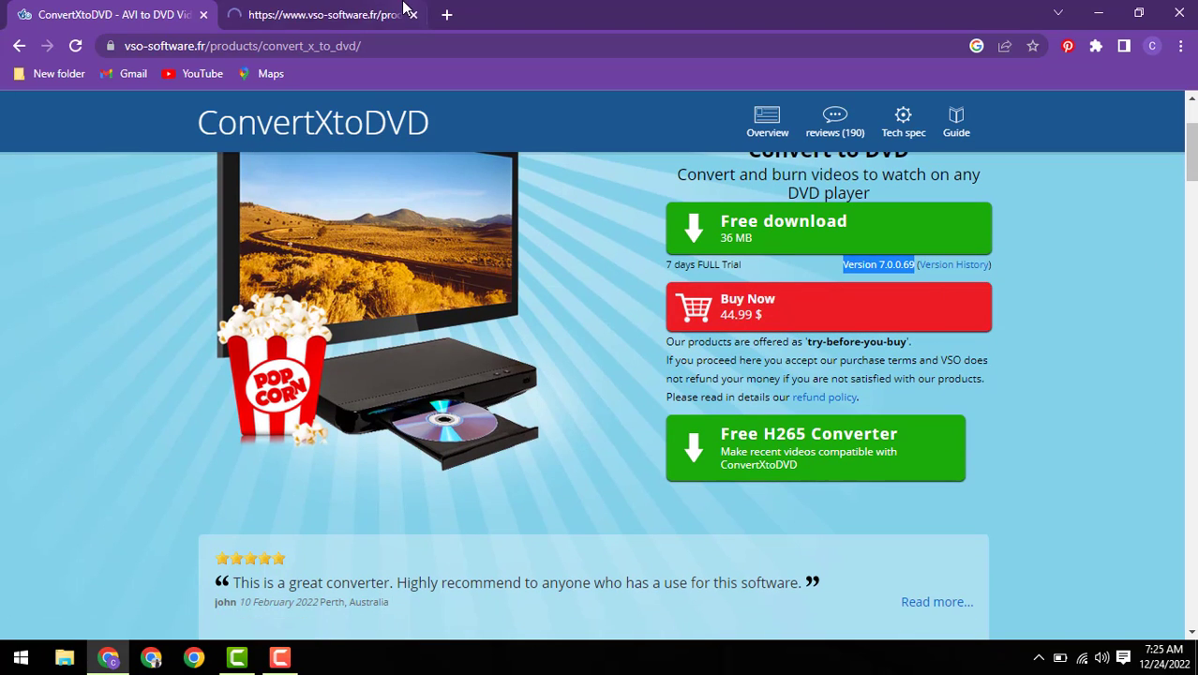
pyautogui.click(319, 15)
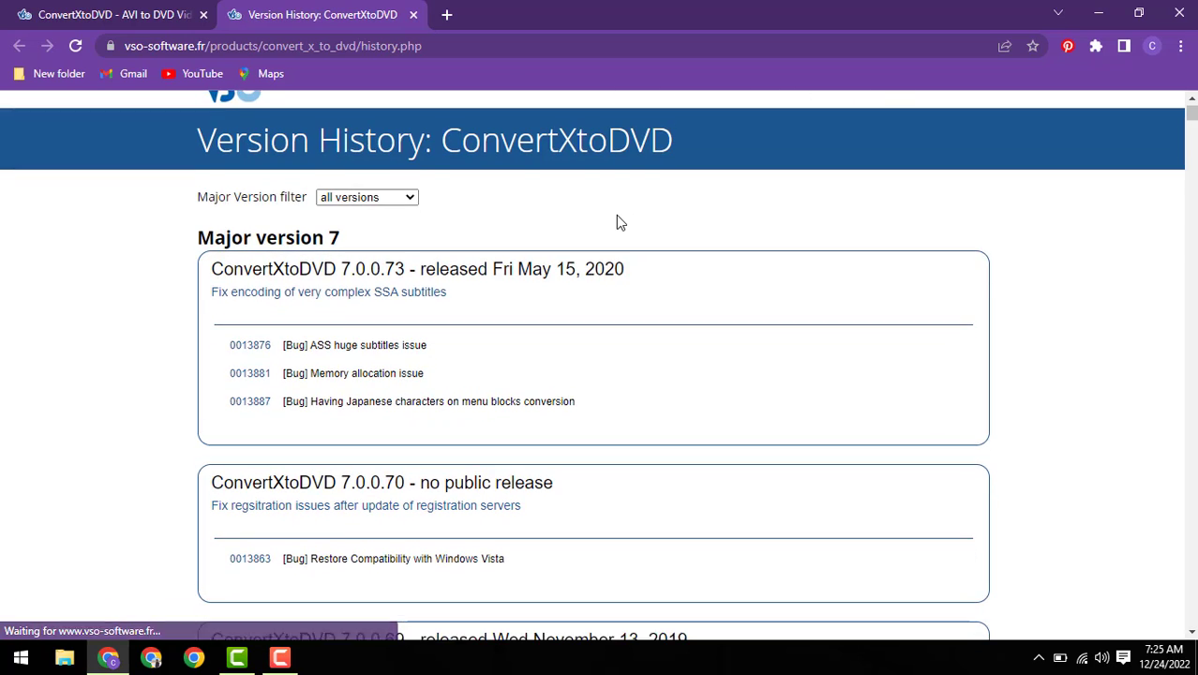
pyautogui.scroll(-3, 616, 222)
pyautogui.scroll(-2, 615, 223)
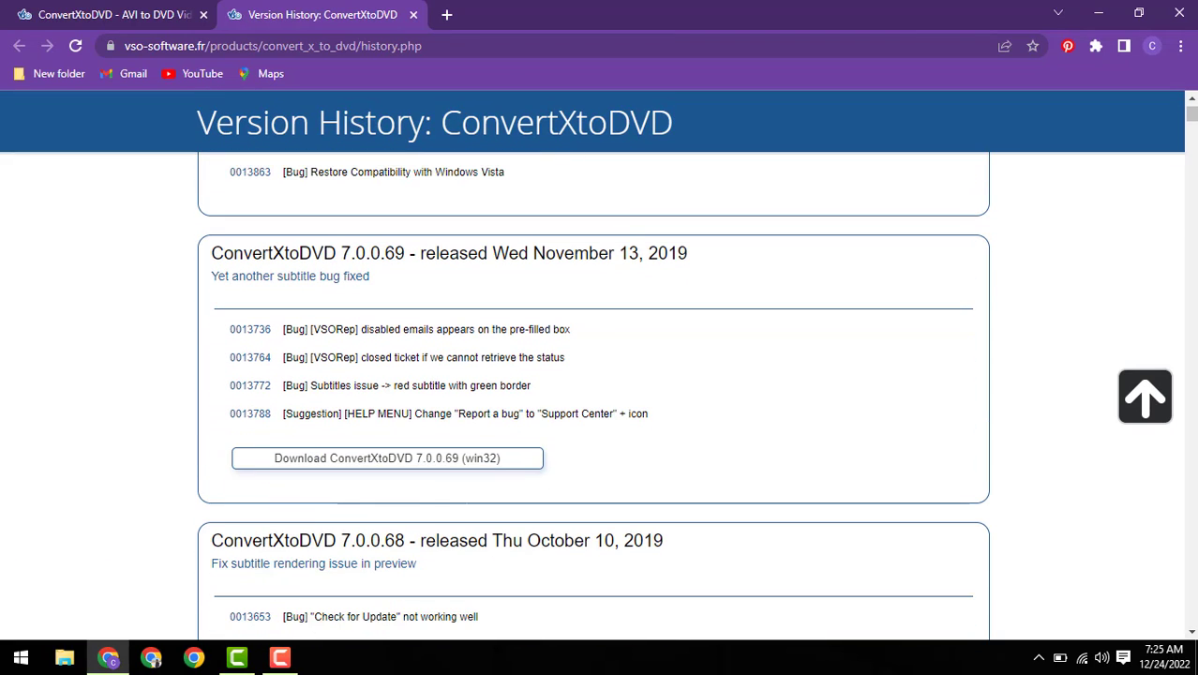
pyautogui.moveTo(1192, 113); pyautogui.dragTo(1192, 296)
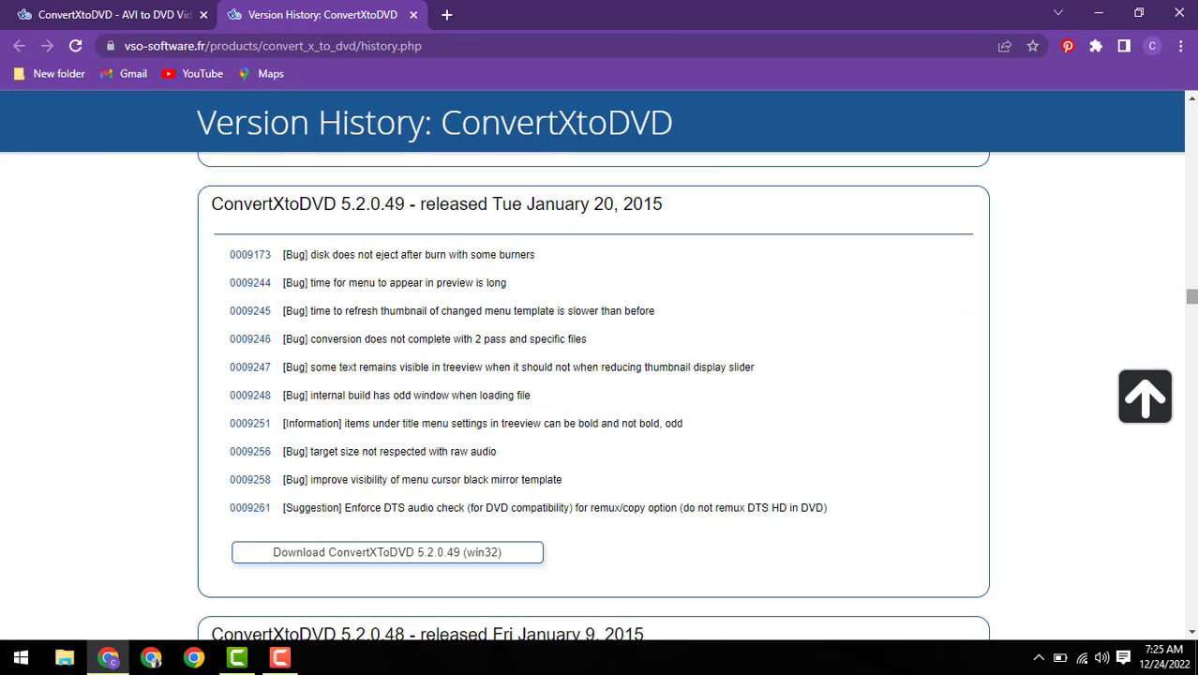
pyautogui.click(66, 8)
pyautogui.click(375, 8)
pyautogui.click(414, 14)
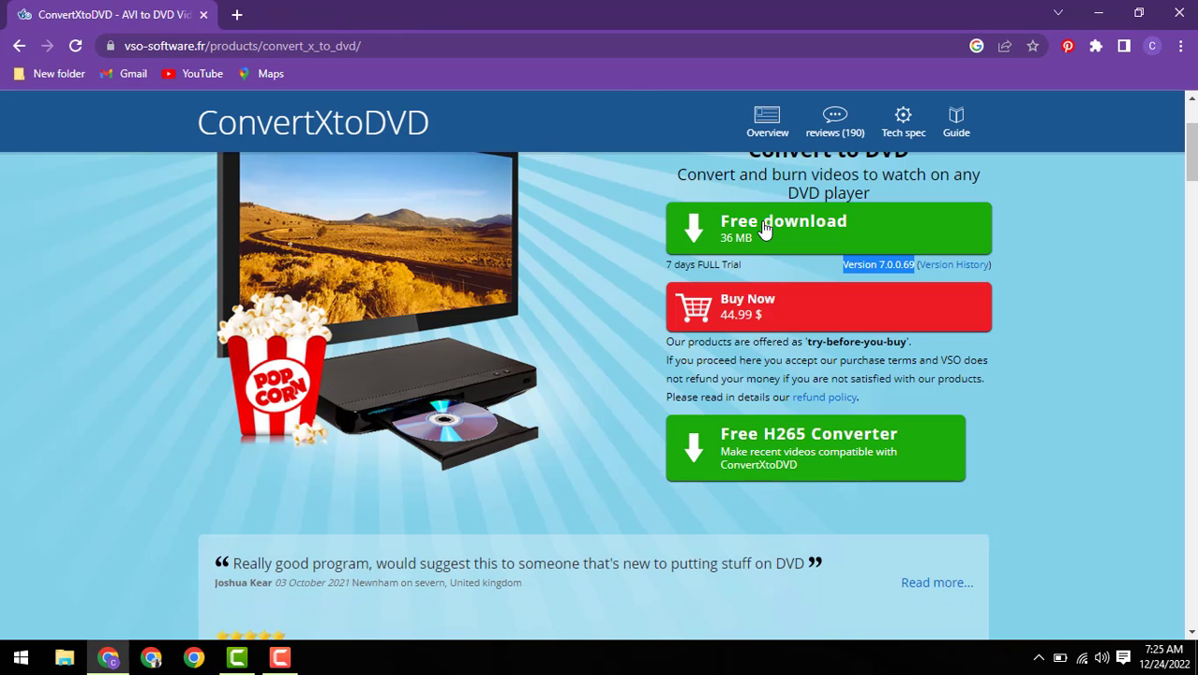
pyautogui.click(744, 351)
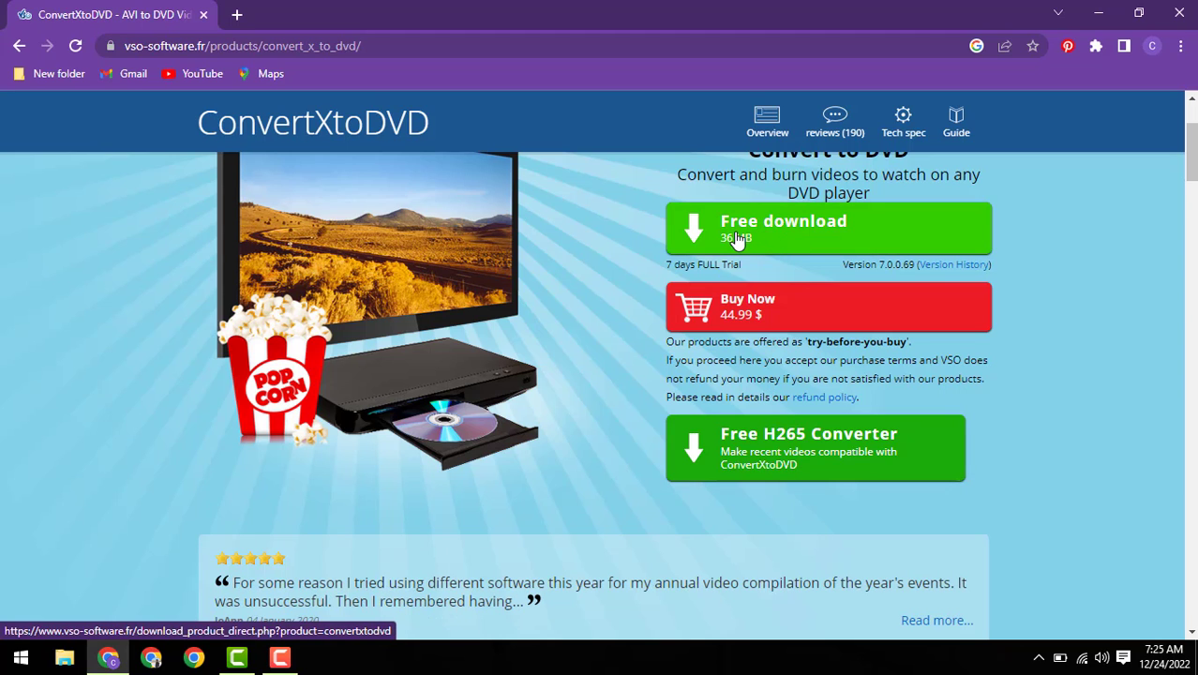
# Examine the customer reviews, supported video formats and feature descriptions on the ConvertXtoDVD product page
pyautogui.scroll(-4, 732, 239)
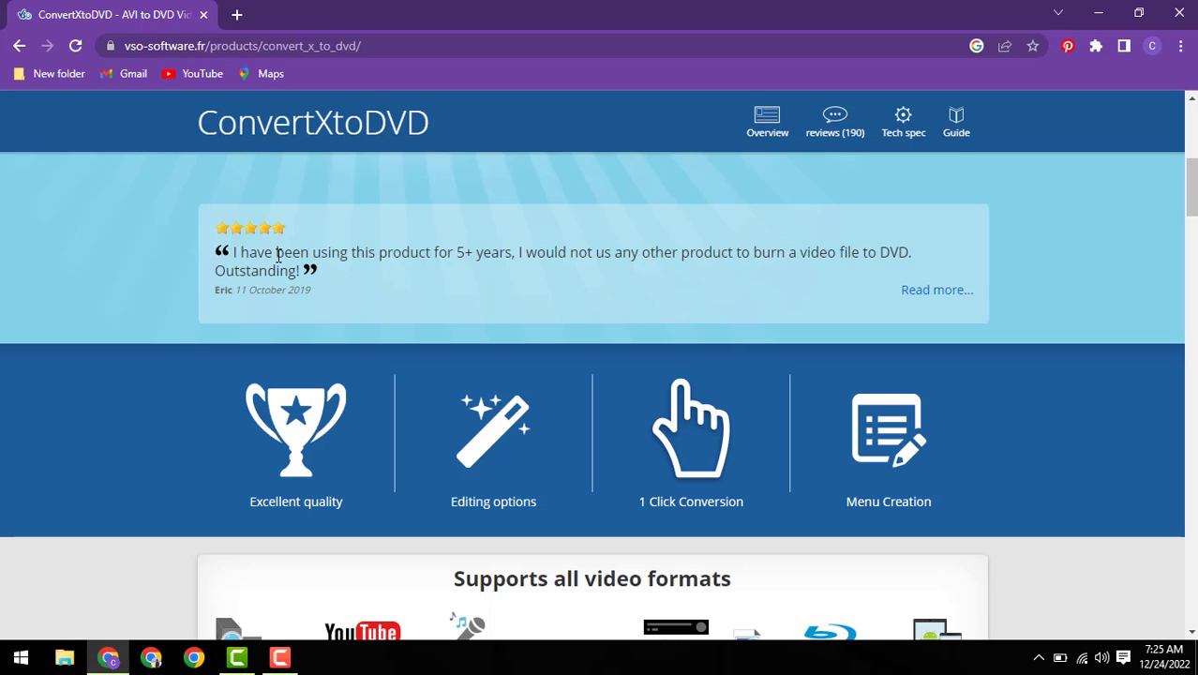
pyautogui.scroll(-1, 281, 257)
pyautogui.scroll(-3, 278, 255)
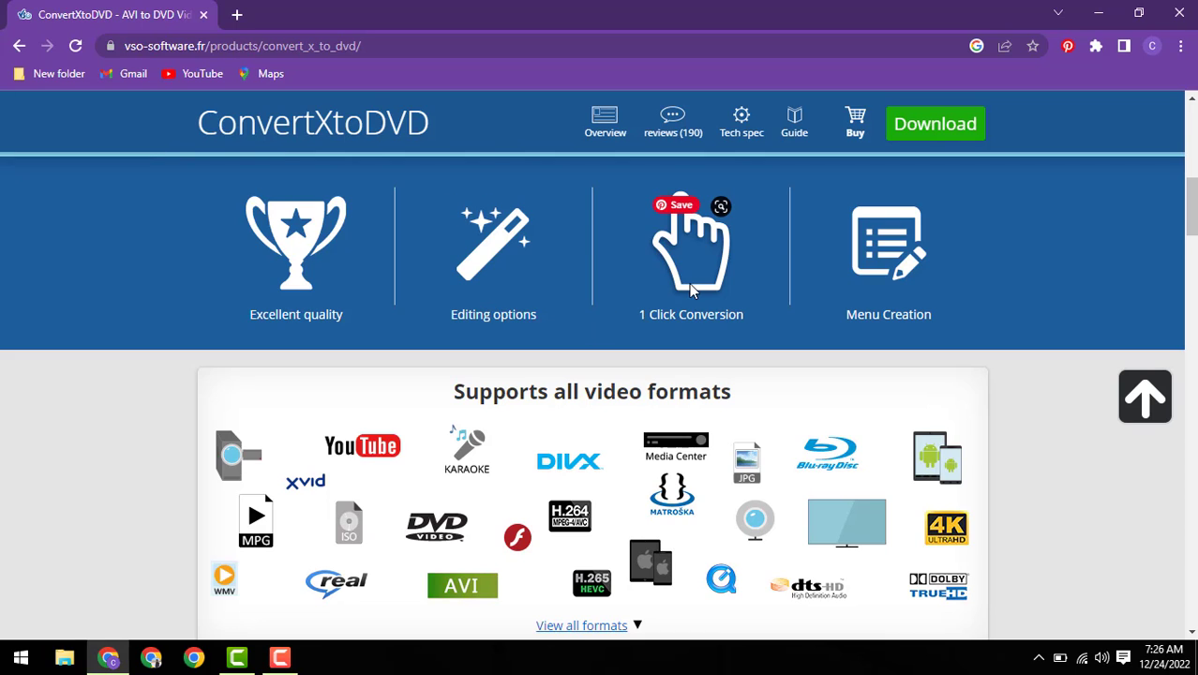
pyautogui.scroll(-1, 969, 313)
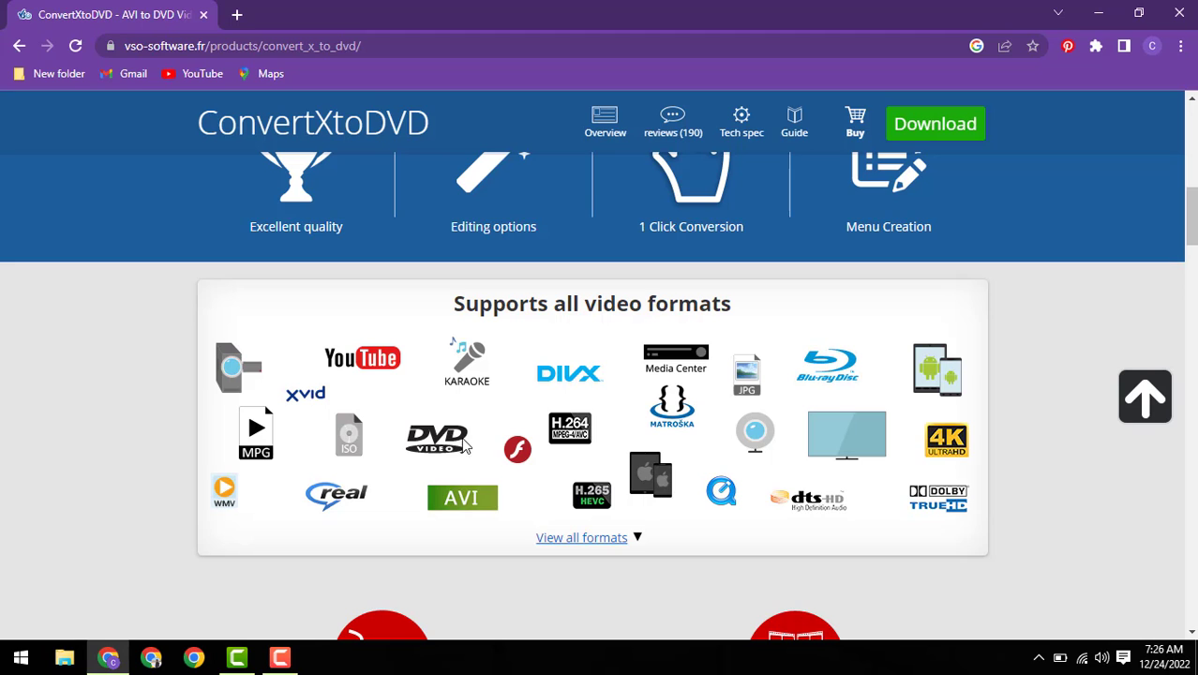
pyautogui.scroll(-3, 839, 452)
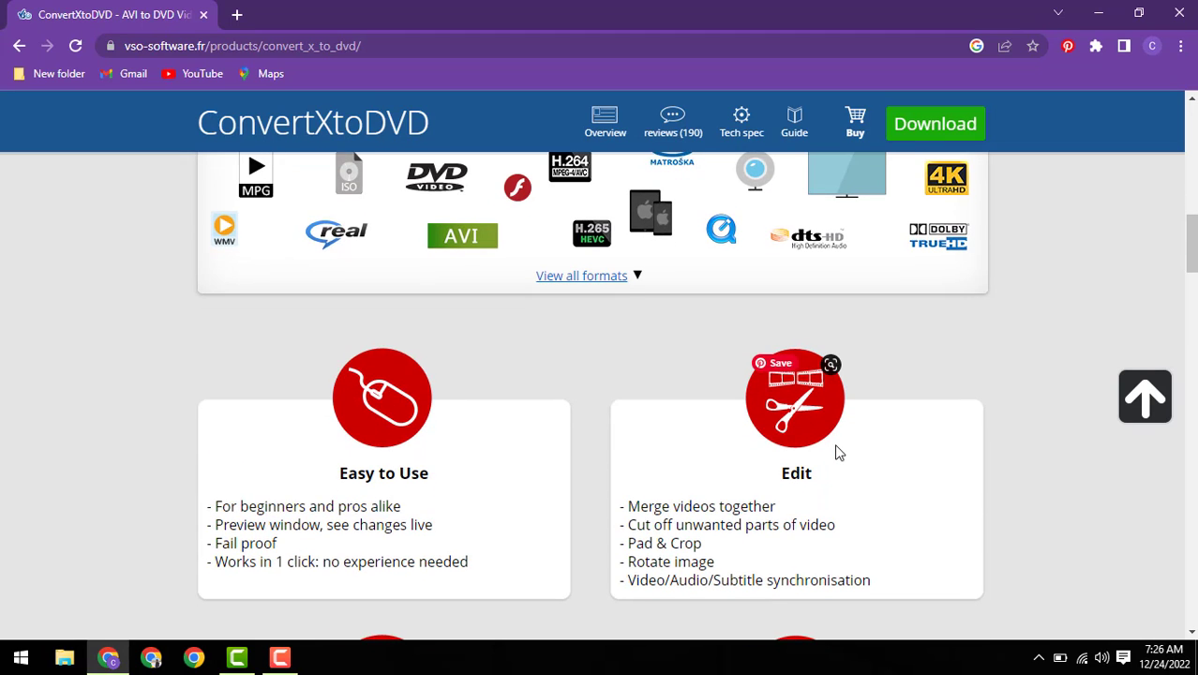
pyautogui.scroll(-2, 839, 453)
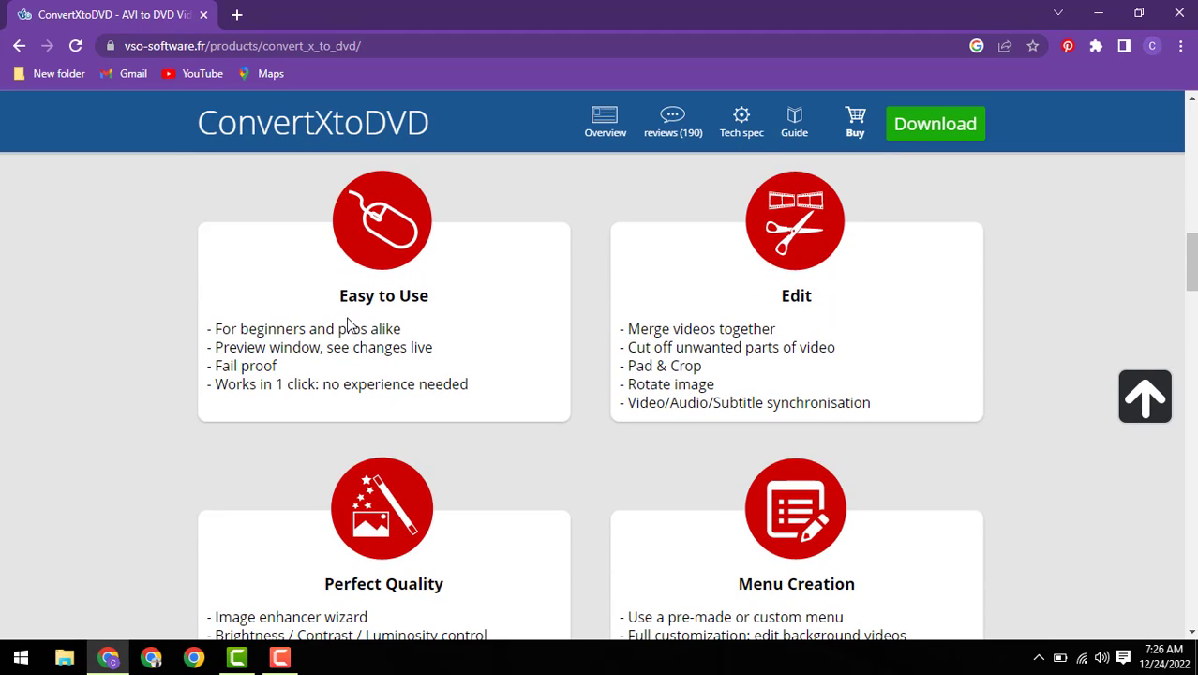
pyautogui.moveTo(347, 323); pyautogui.dragTo(548, 375)
pyautogui.click(730, 375)
pyautogui.scroll(-3, 732, 375)
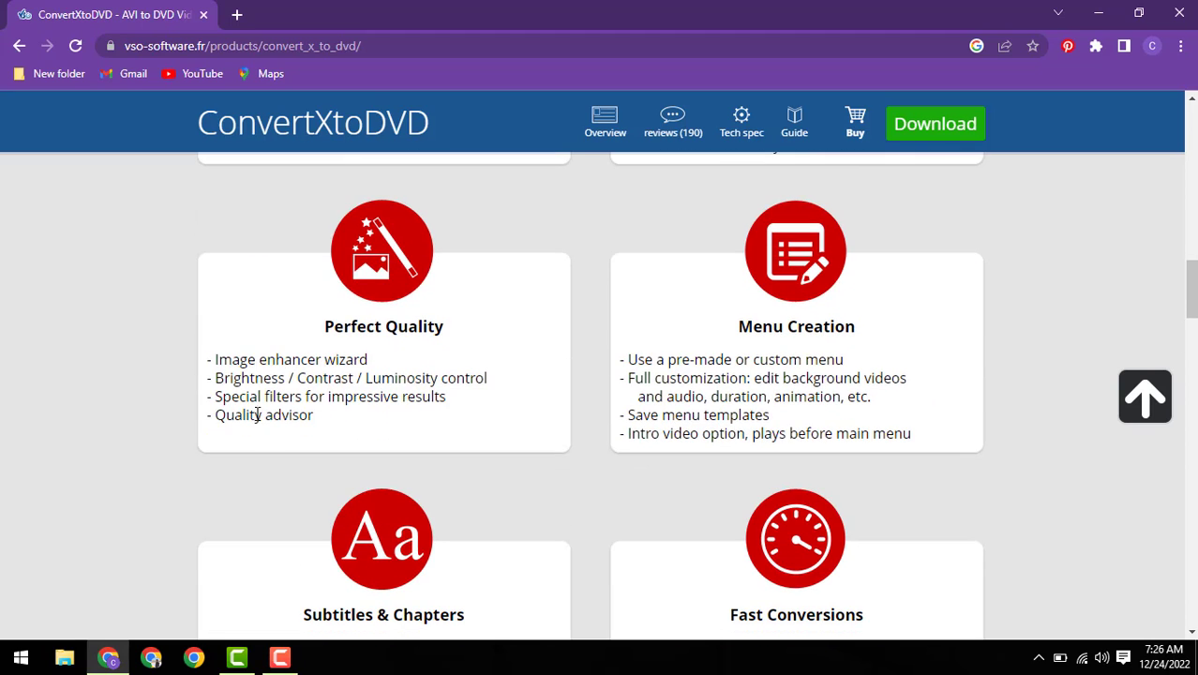
pyautogui.scroll(-3, 727, 410)
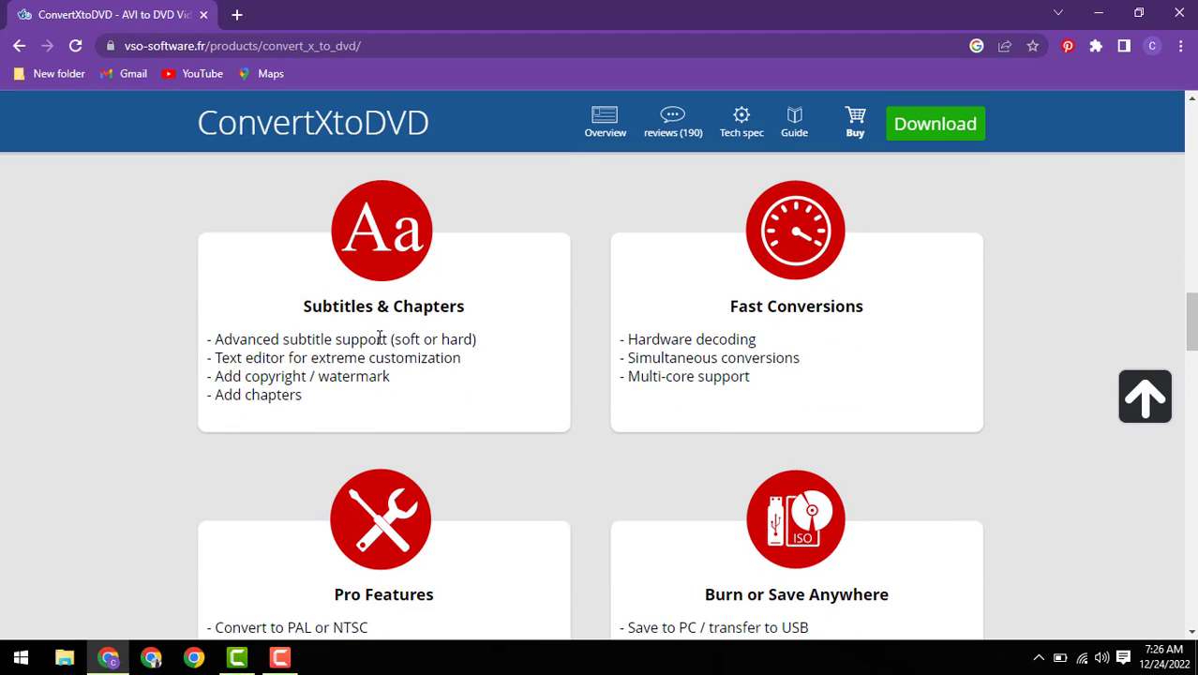
pyautogui.moveTo(708, 304); pyautogui.dragTo(822, 361)
pyautogui.scroll(-2, 822, 361)
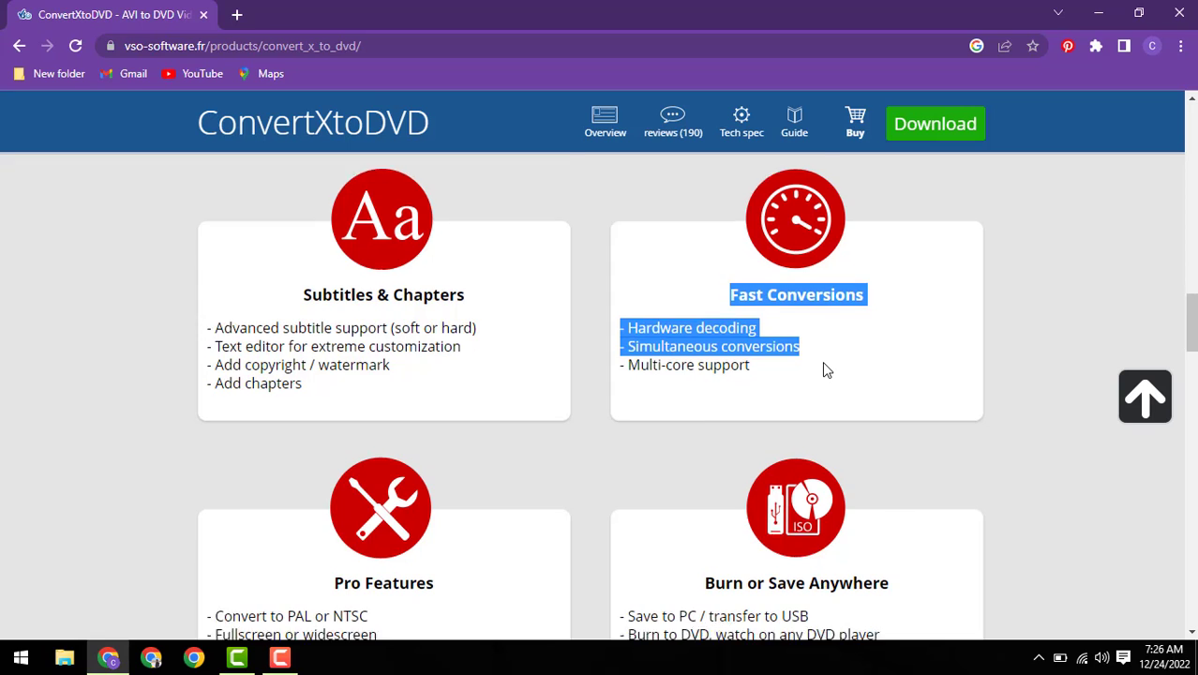
pyautogui.scroll(-8, 824, 369)
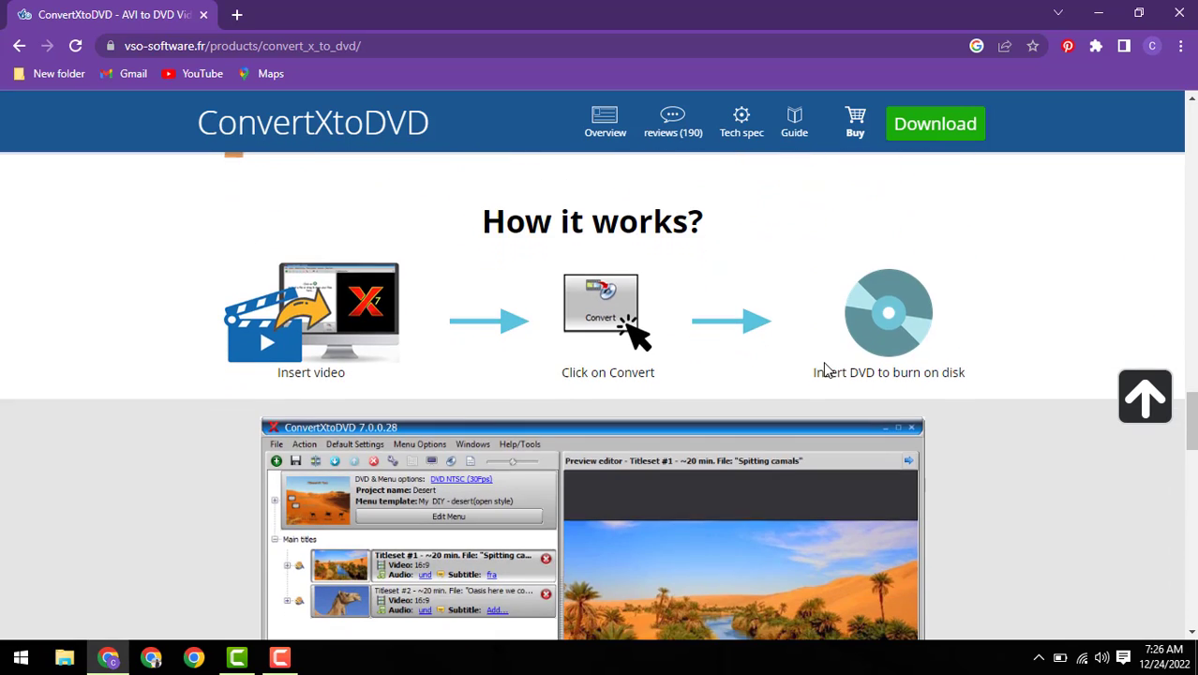
# Examine the "How it works?" instructions and the program screenshots below them on the product page
pyautogui.moveTo(476, 229); pyautogui.dragTo(765, 192)
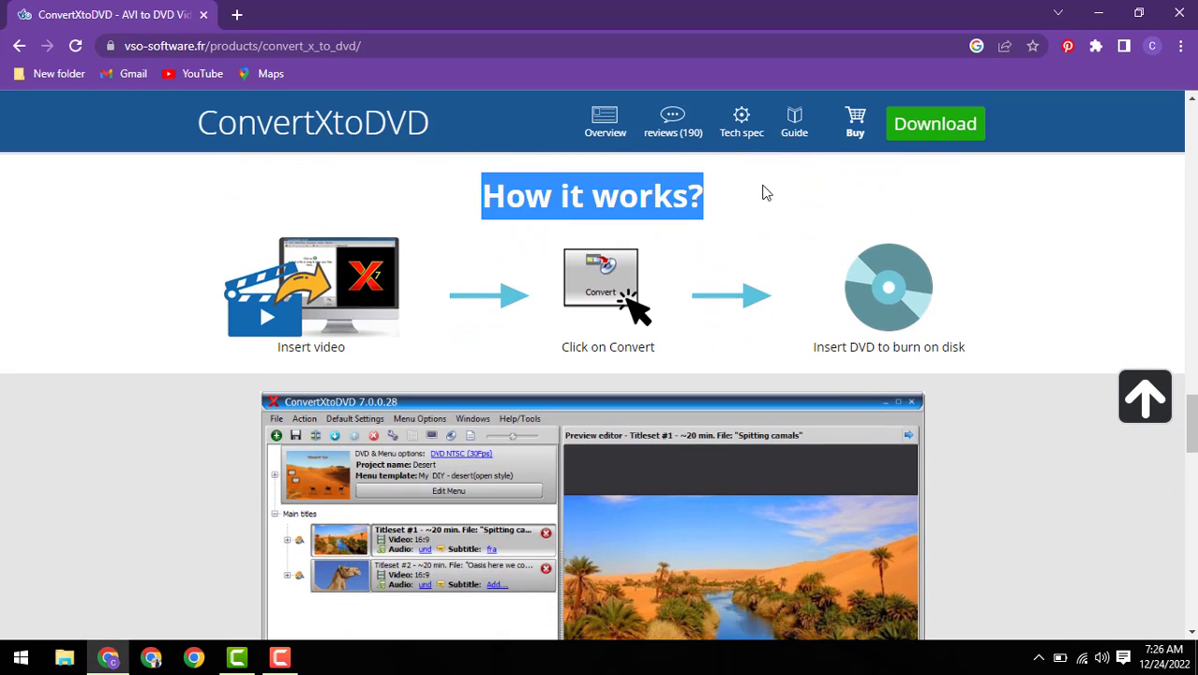
pyautogui.scroll(-1, 705, 201)
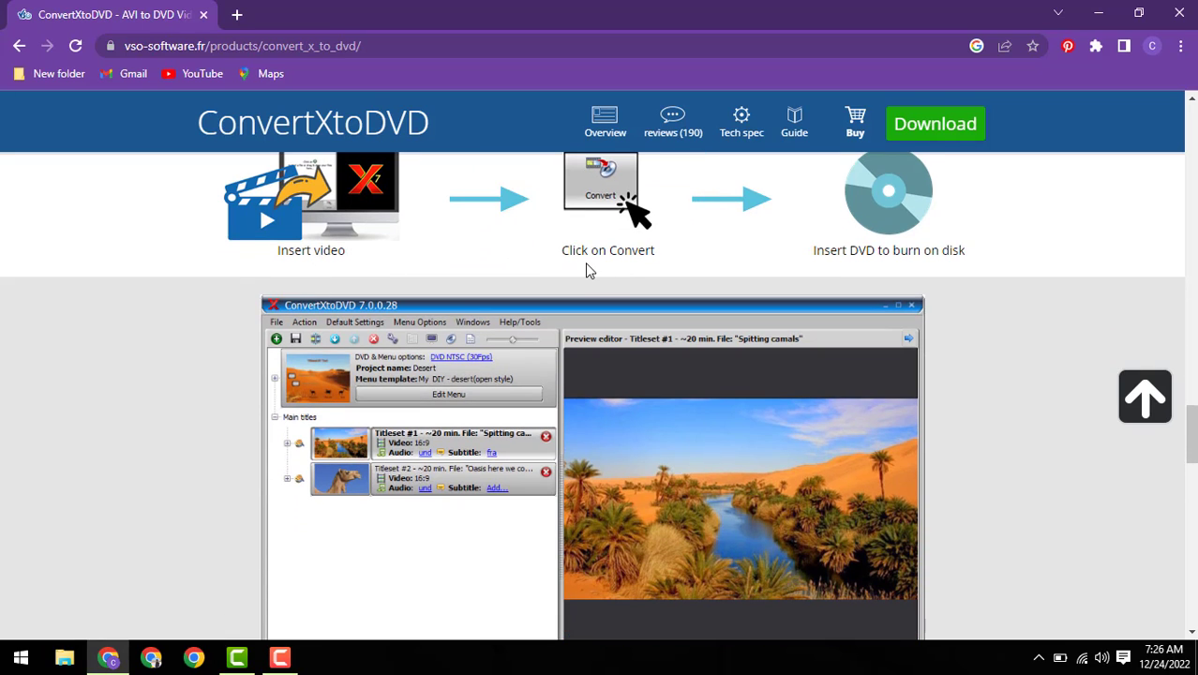
pyautogui.moveTo(587, 270); pyautogui.dragTo(708, 247)
pyautogui.click(833, 249)
pyautogui.doubleClick(832, 248)
pyautogui.scroll(-2, 832, 248)
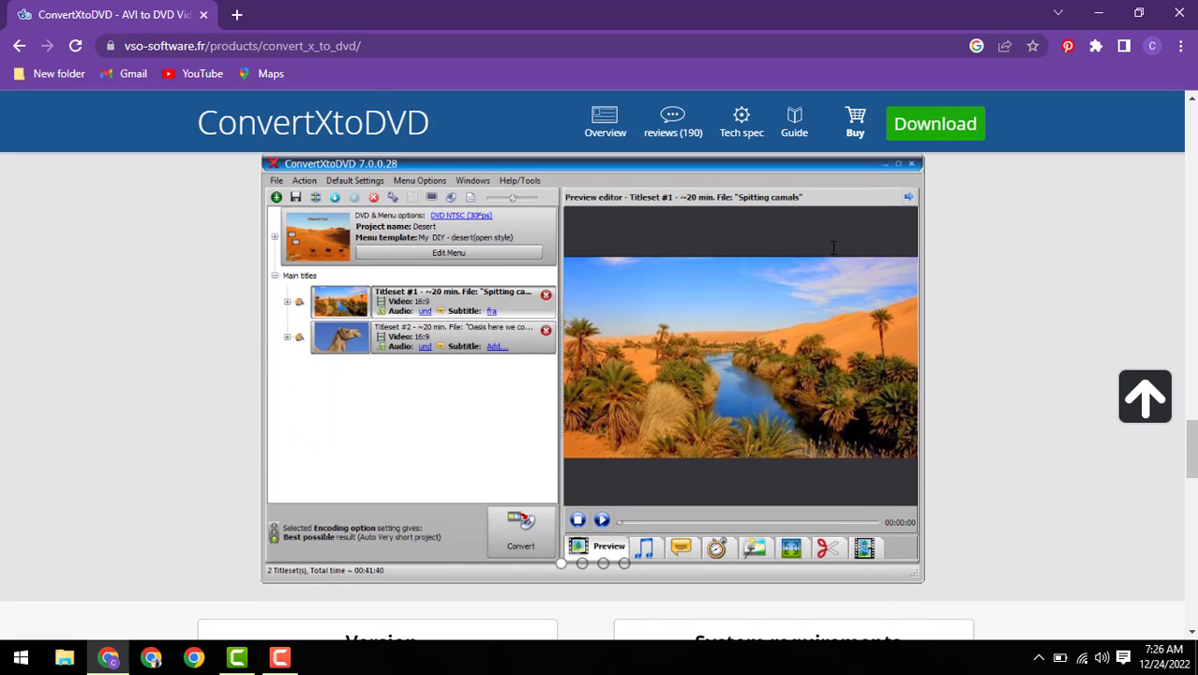
pyautogui.rightClick(635, 301)
pyautogui.click(476, 328)
# Examine the Version and System requirements sections for ConvertXtoDVD further down the product page
pyautogui.scroll(-3, 476, 333)
pyautogui.scroll(-3, 476, 333)
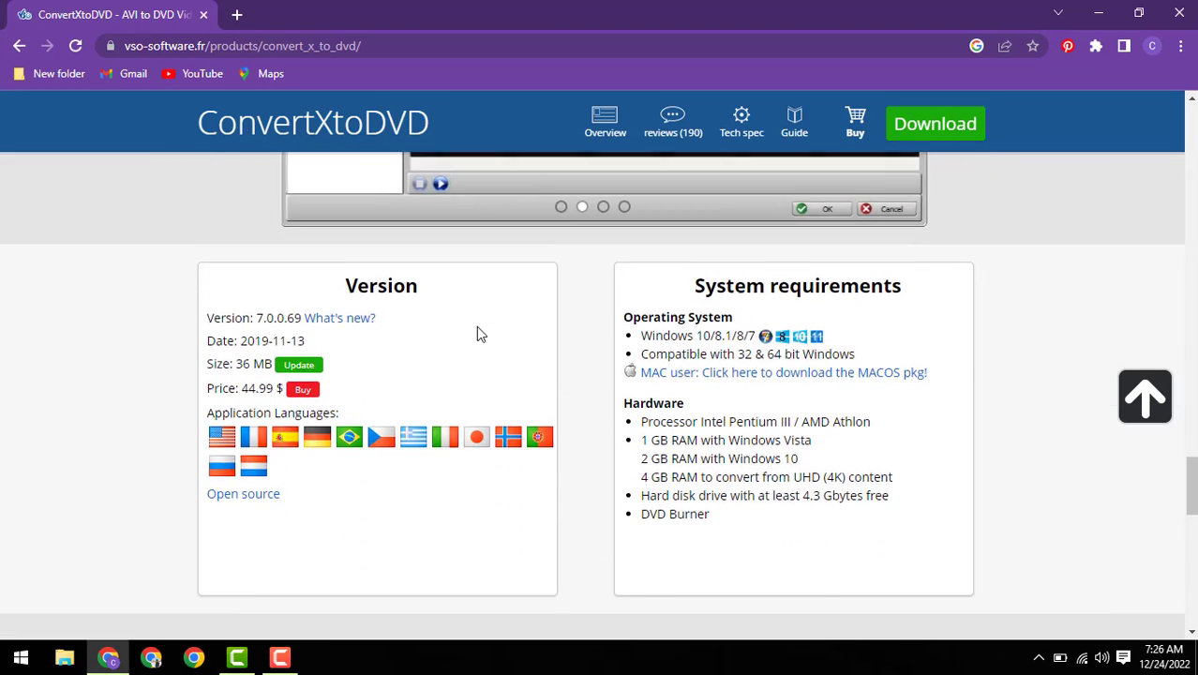
pyautogui.scroll(3, 477, 333)
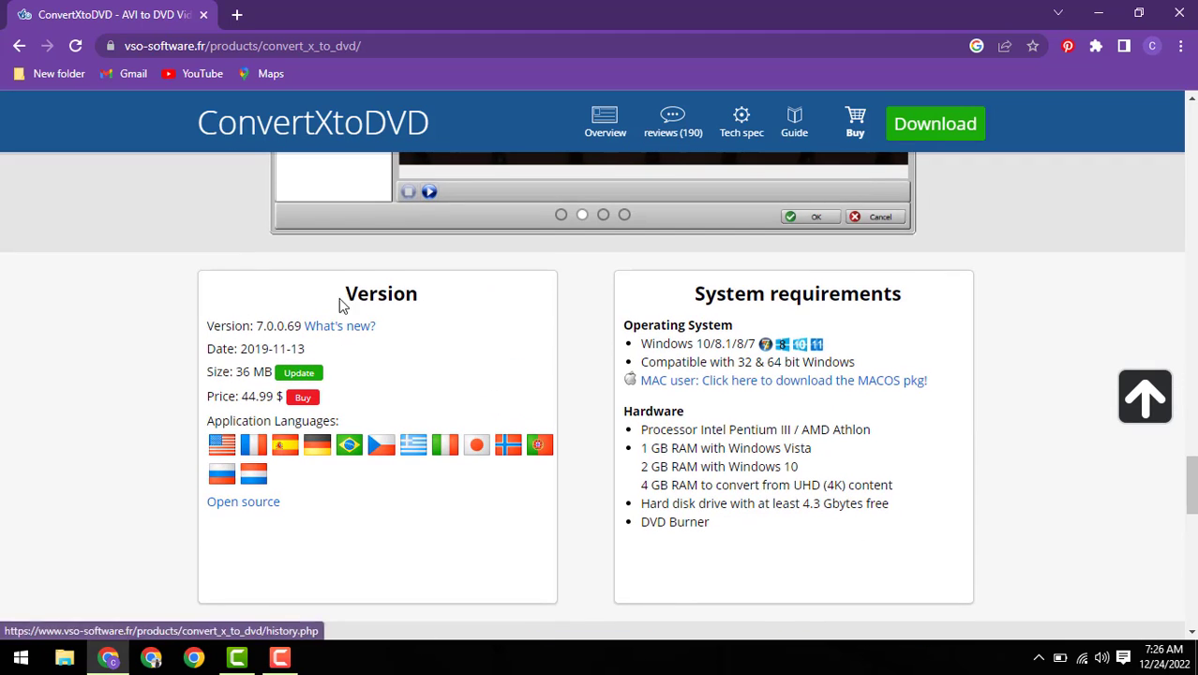
pyautogui.moveTo(342, 300); pyautogui.dragTo(589, 280)
pyautogui.moveTo(680, 300); pyautogui.dragTo(741, 534)
pyautogui.scroll(-5, 600, 386)
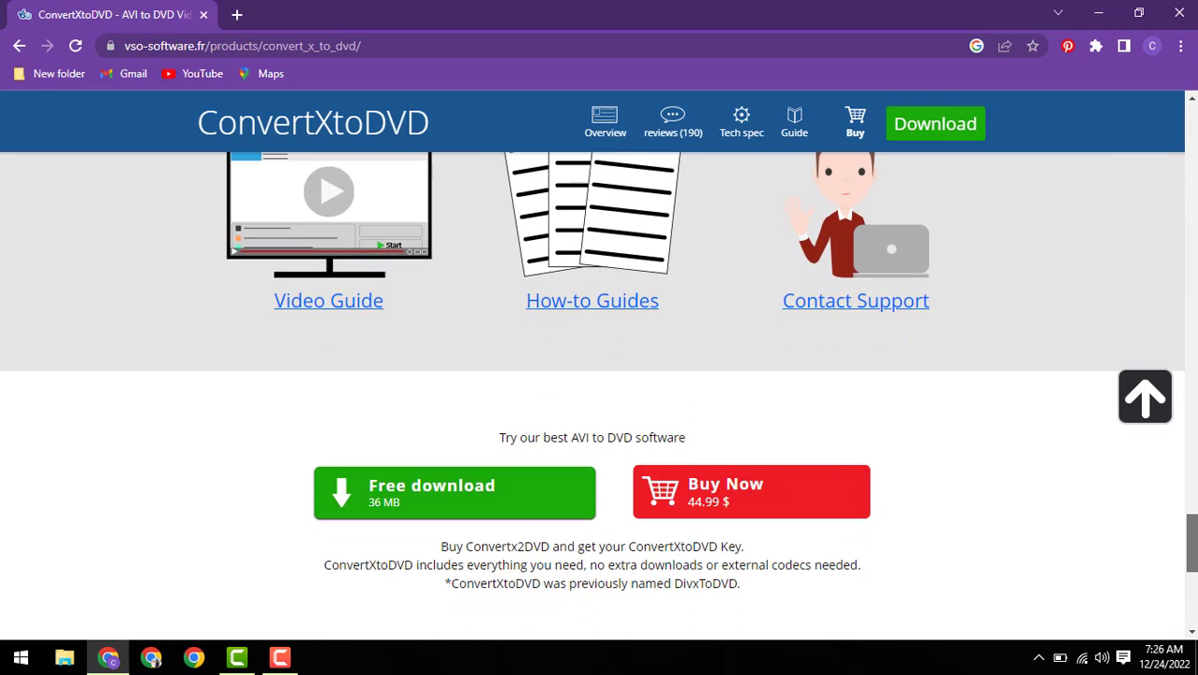
# Start the free trial download of ConvertXtoDVD from the head of the product page
pyautogui.moveTo(1191, 538); pyautogui.dragTo(1187, 110)
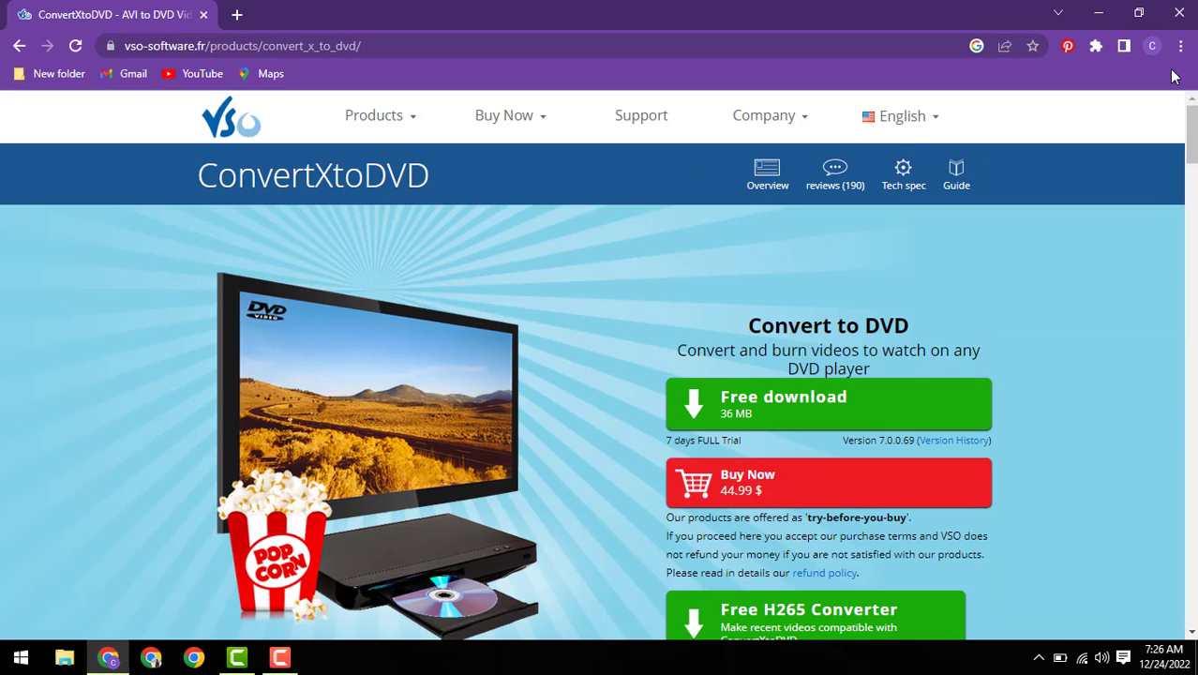
pyautogui.click(800, 408)
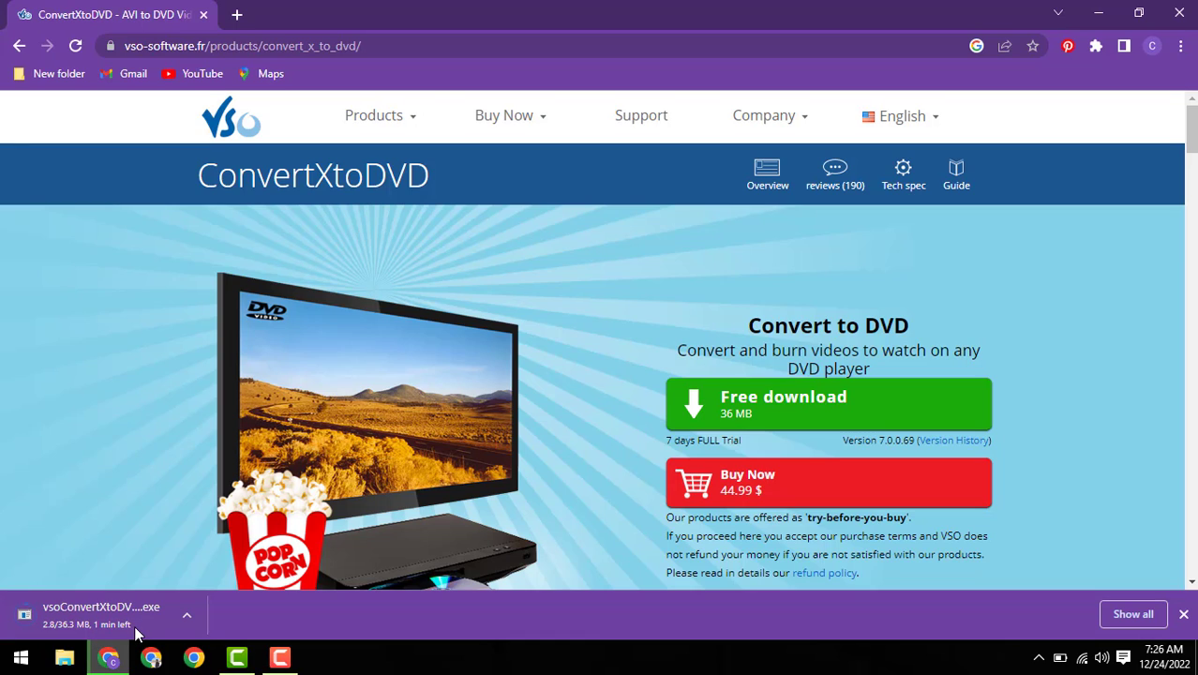
pyautogui.rightClick(581, 6)
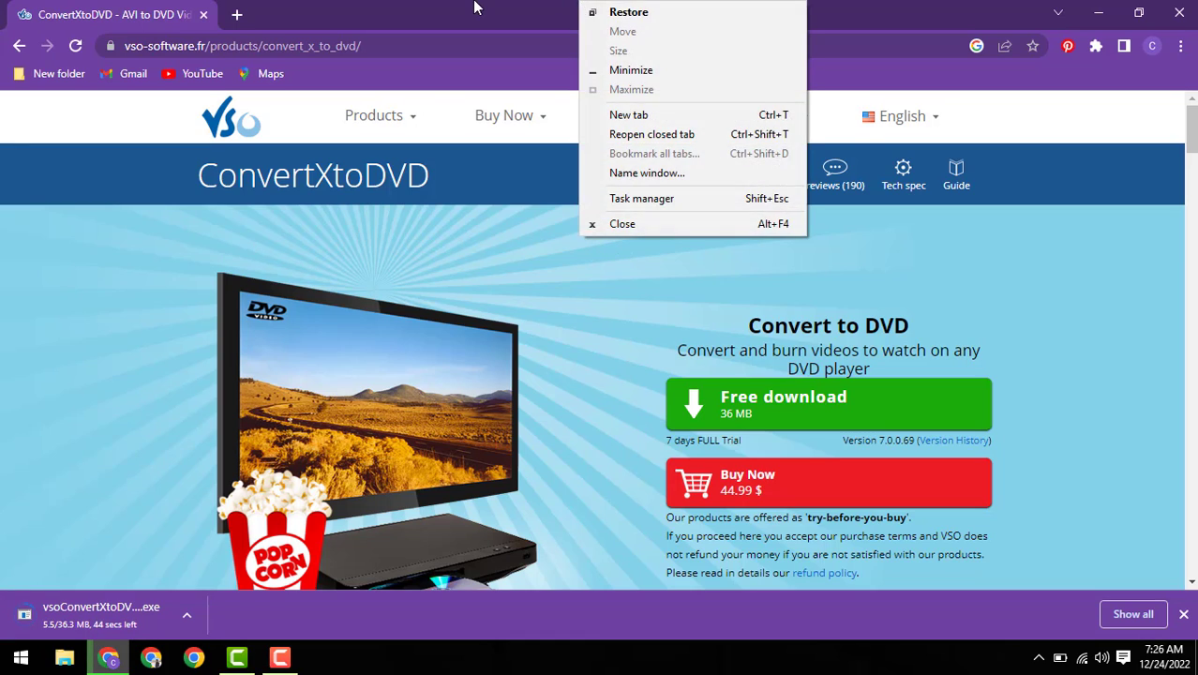
pyautogui.click(474, 8)
pyautogui.click(1099, 14)
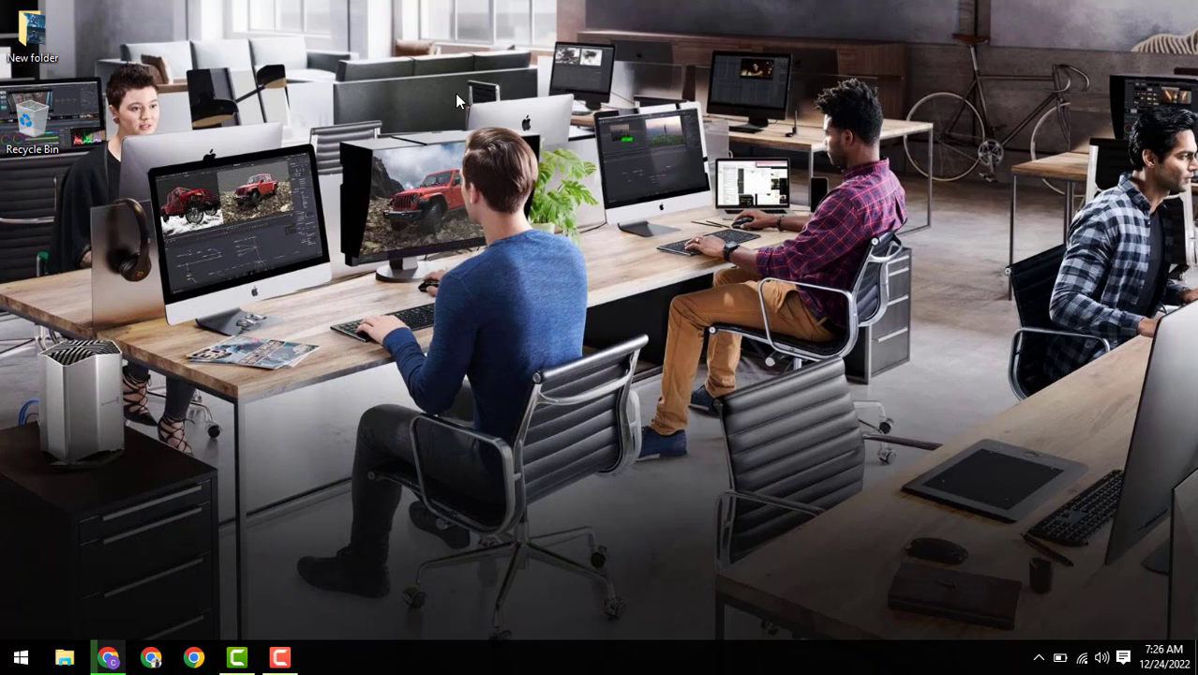
pyautogui.rightClick(454, 92)
pyautogui.rightClick(504, 141)
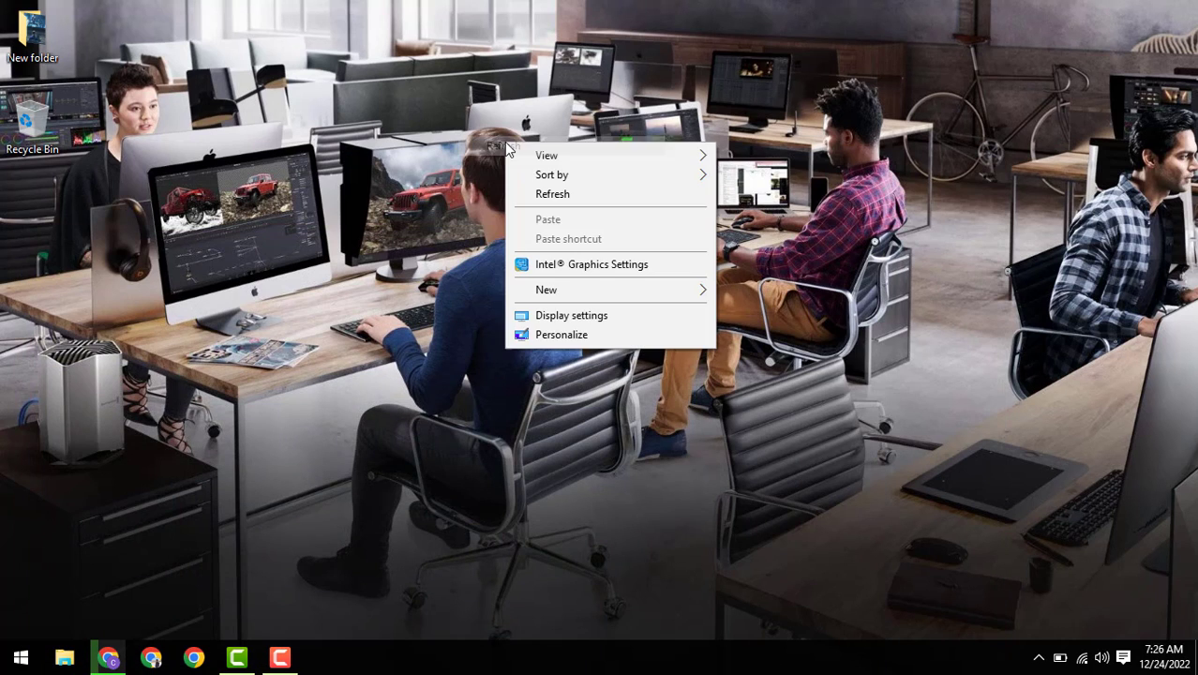
pyautogui.rightClick(559, 197)
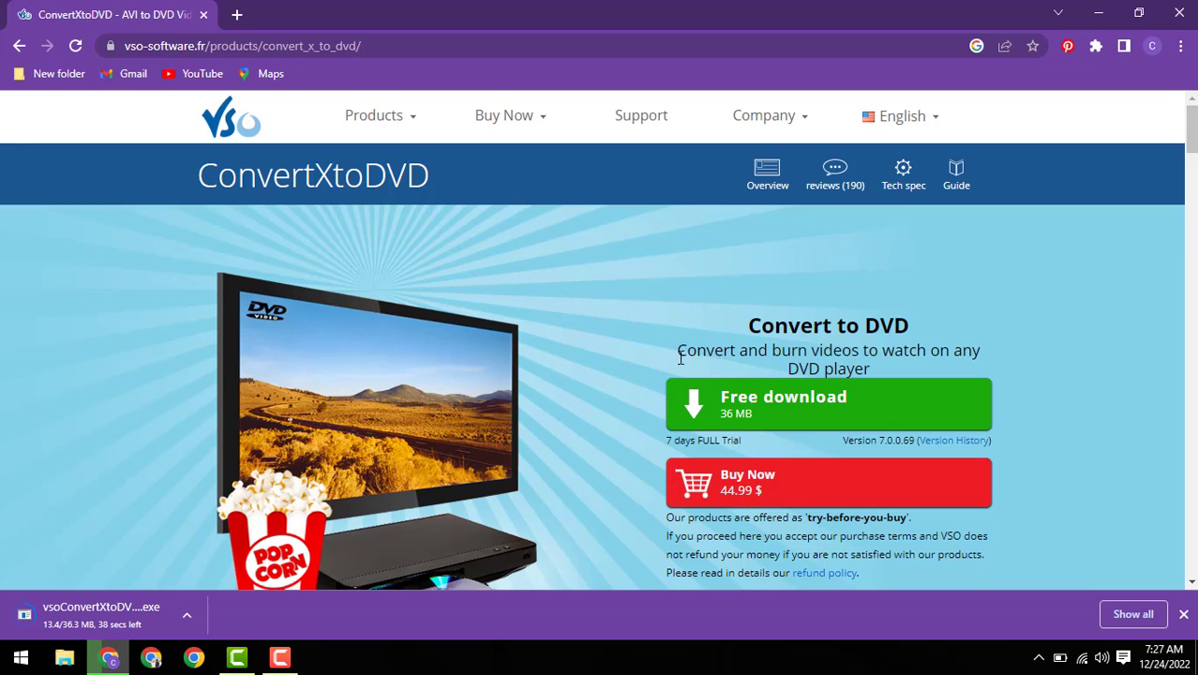
pyautogui.moveTo(680, 357); pyautogui.dragTo(906, 379)
pyautogui.click(751, 330)
pyautogui.scroll(-2, 906, 378)
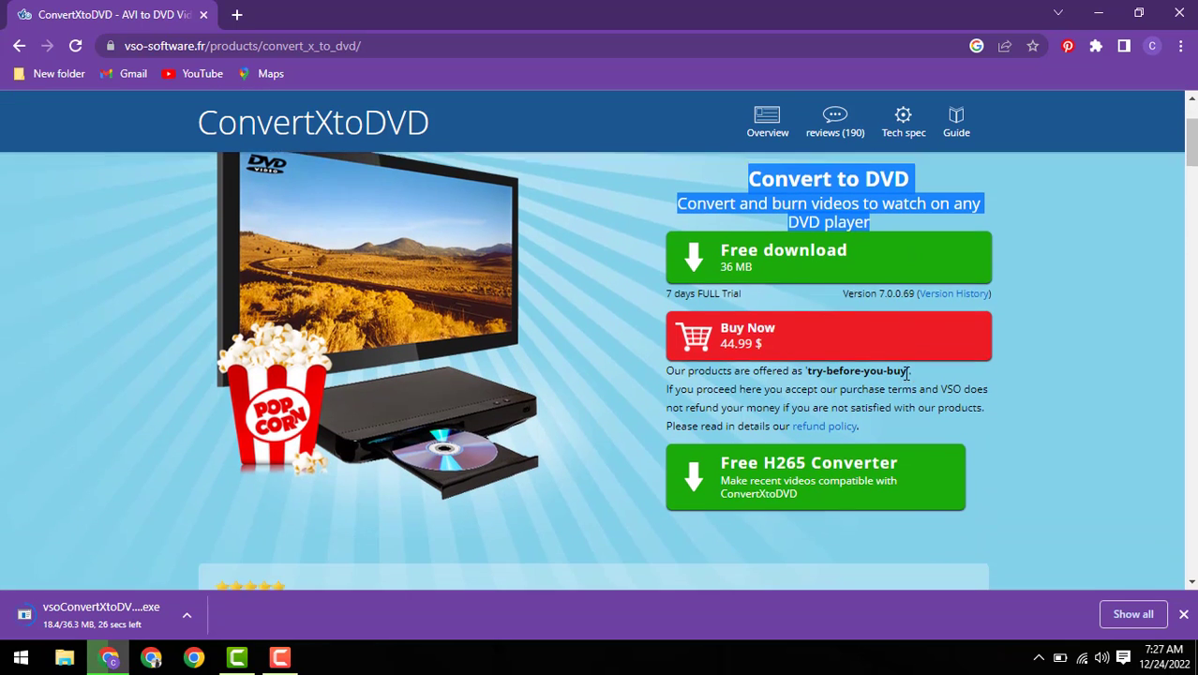
pyautogui.click(697, 293)
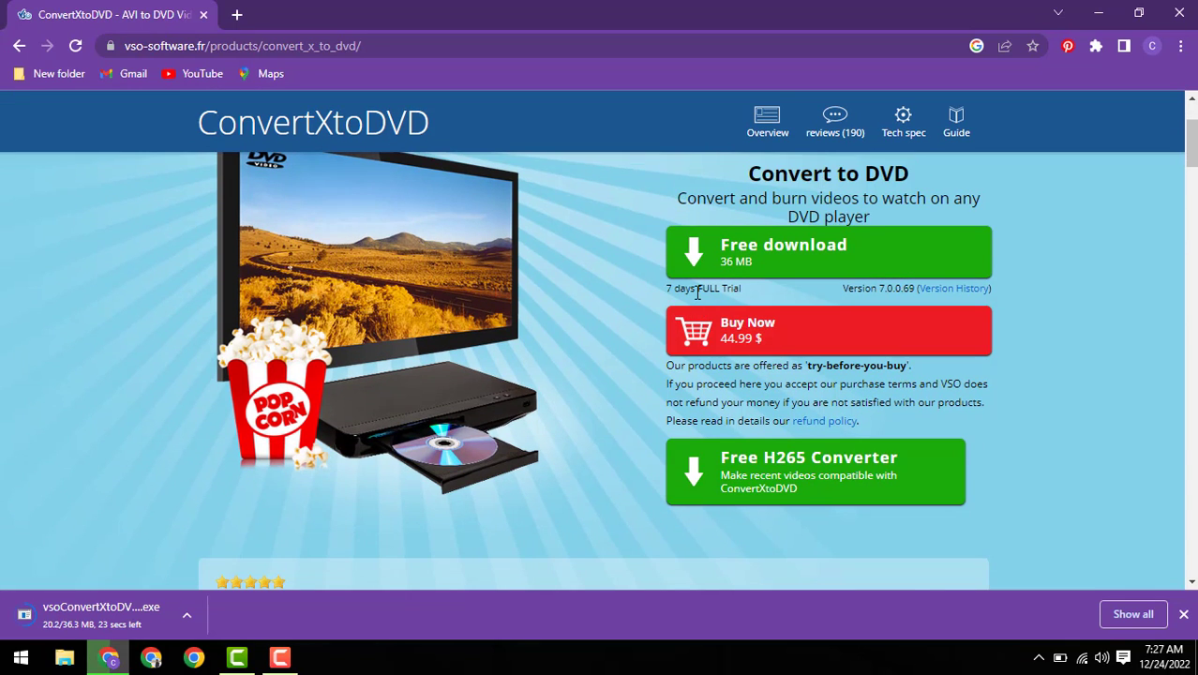
pyautogui.scroll(-1, 561, 431)
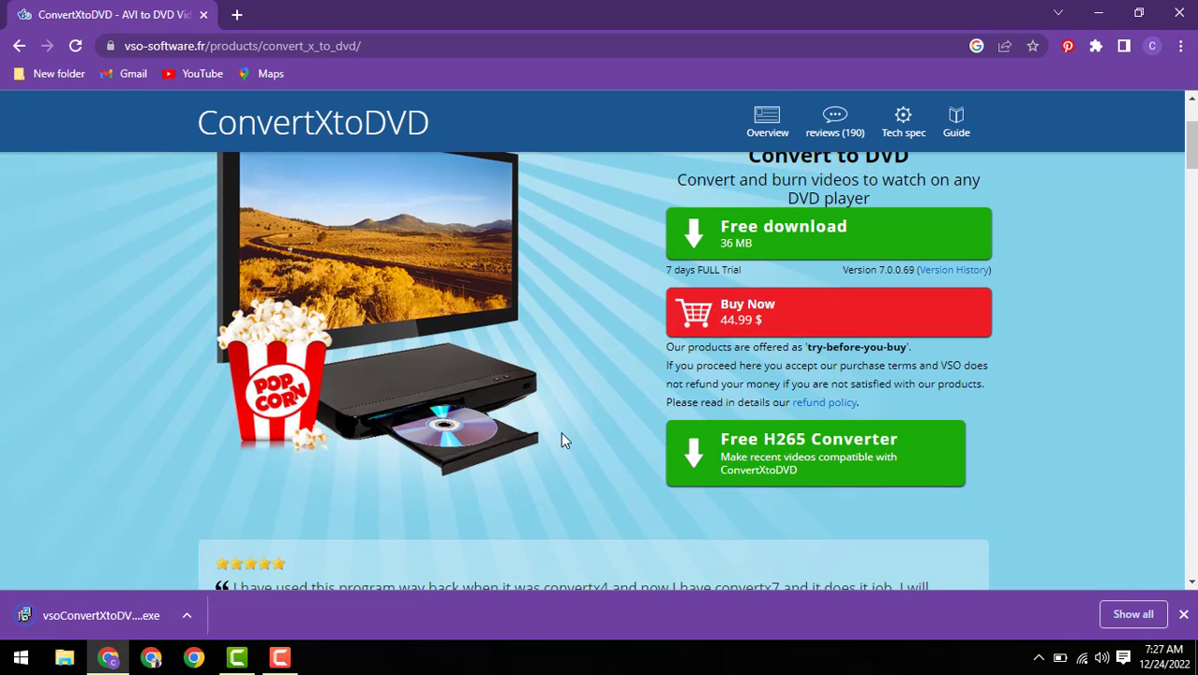
# Show the downloaded ConvertXtoDVD installer in its folder and run it as administrator
pyautogui.click(192, 616)
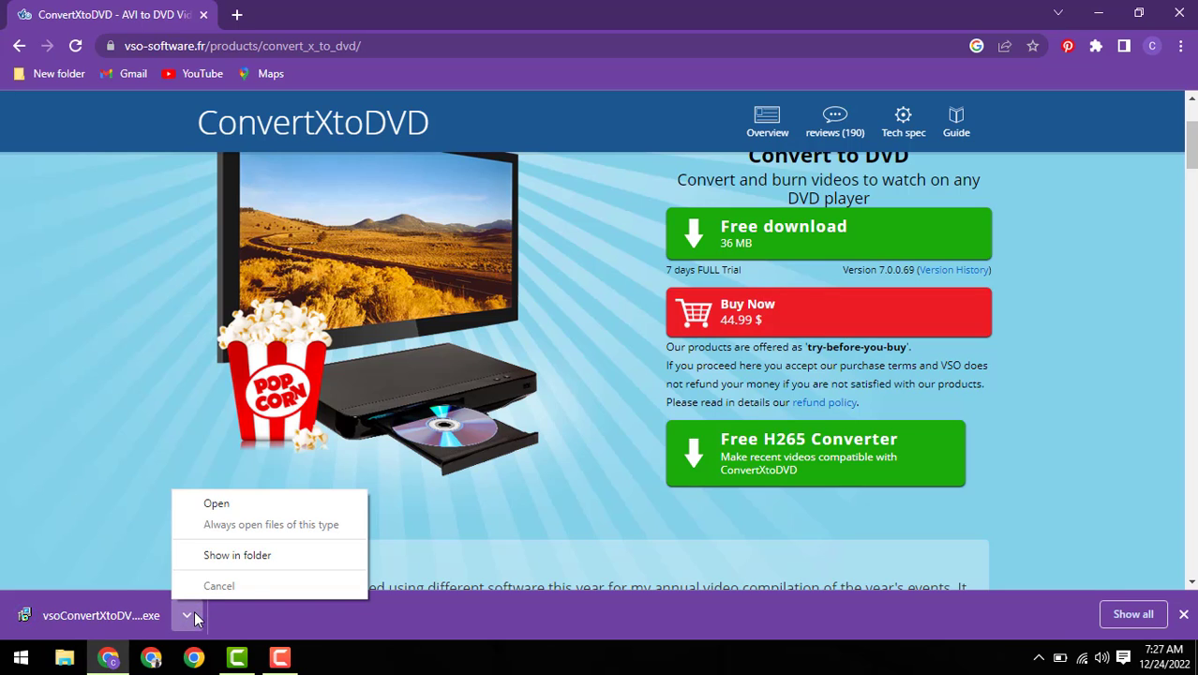
pyautogui.click(236, 555)
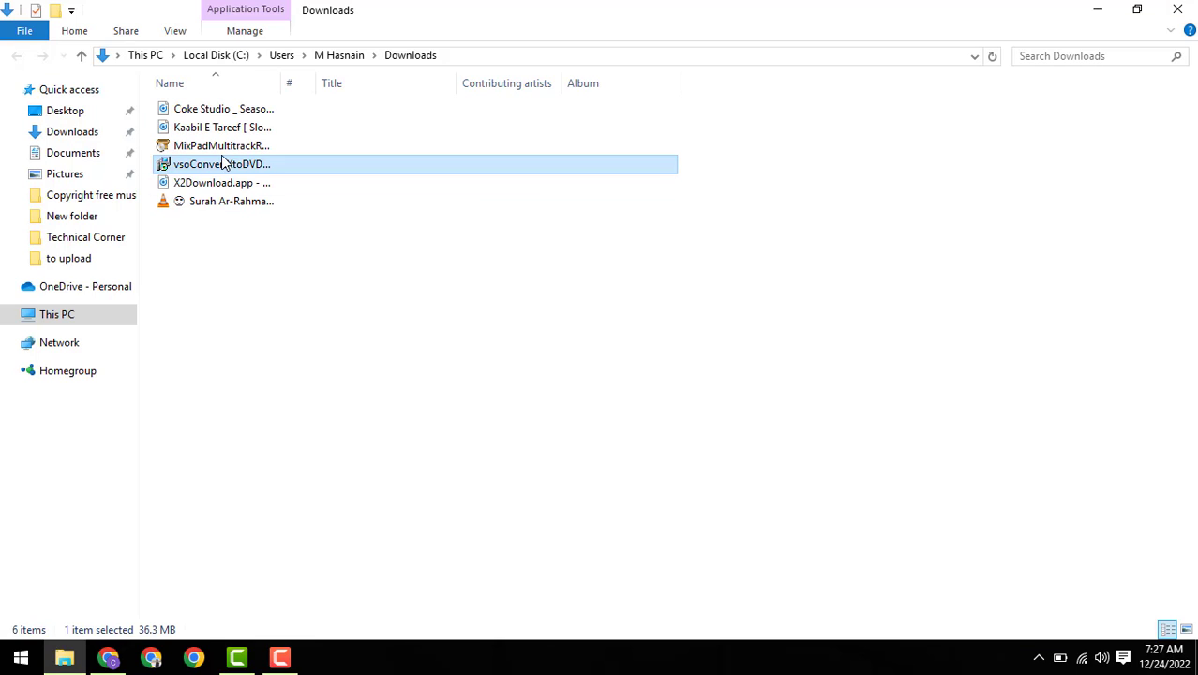
pyautogui.rightClick(203, 170)
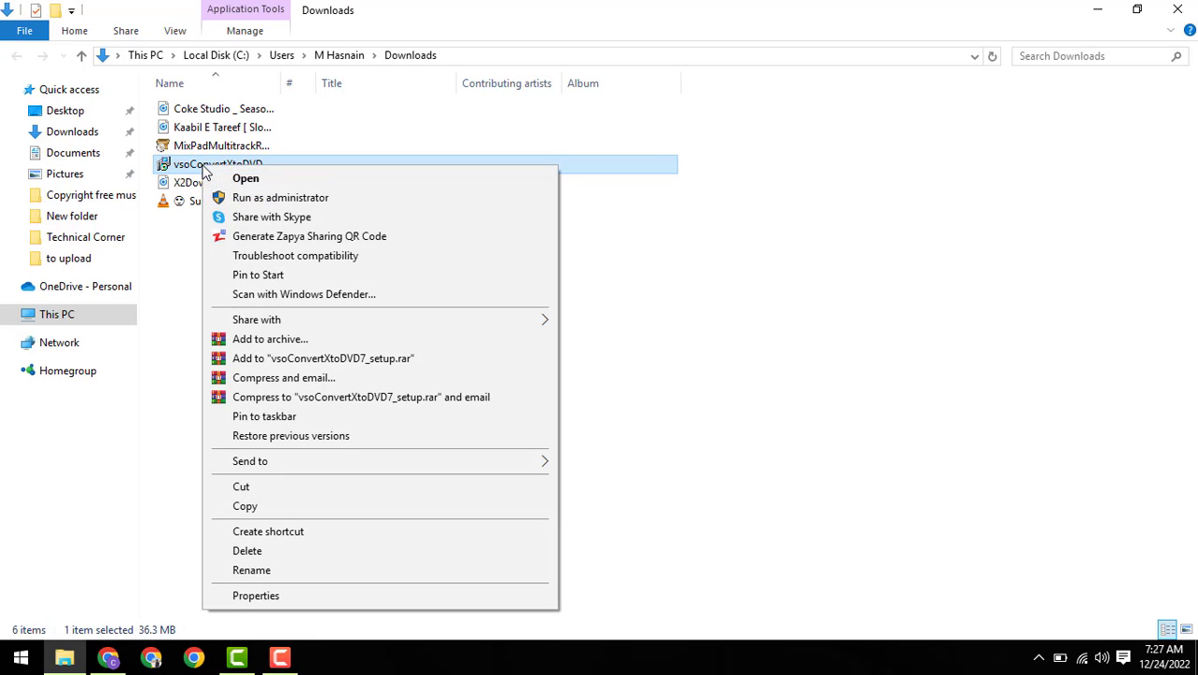
pyautogui.click(268, 197)
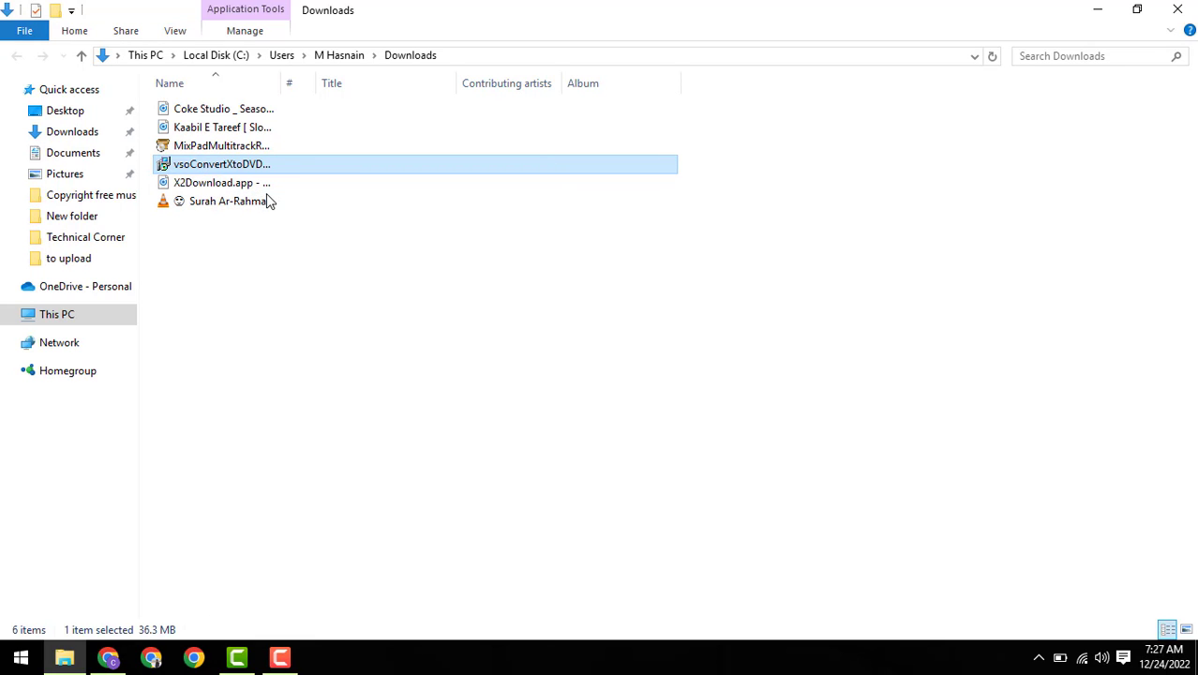
pyautogui.click(622, 369)
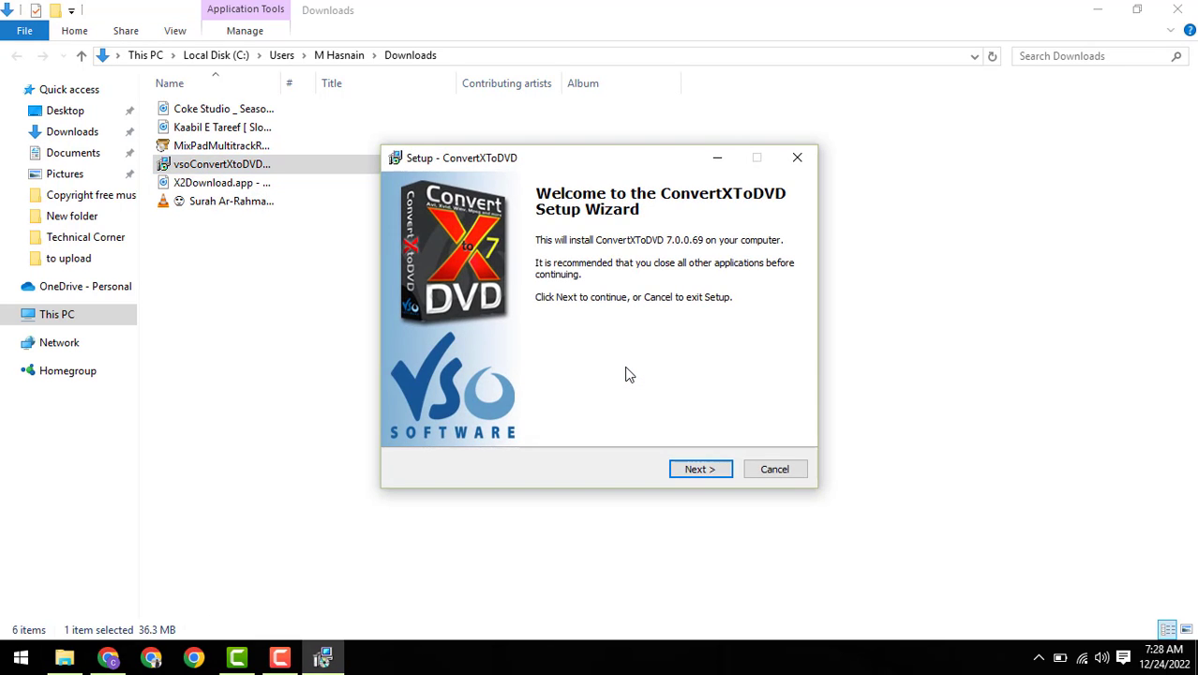
# Accept the license agreement in the setup wizard and keep the default destination folder C:\Program Files (x86)\VSO\ConvertX\7
pyautogui.click(702, 470)
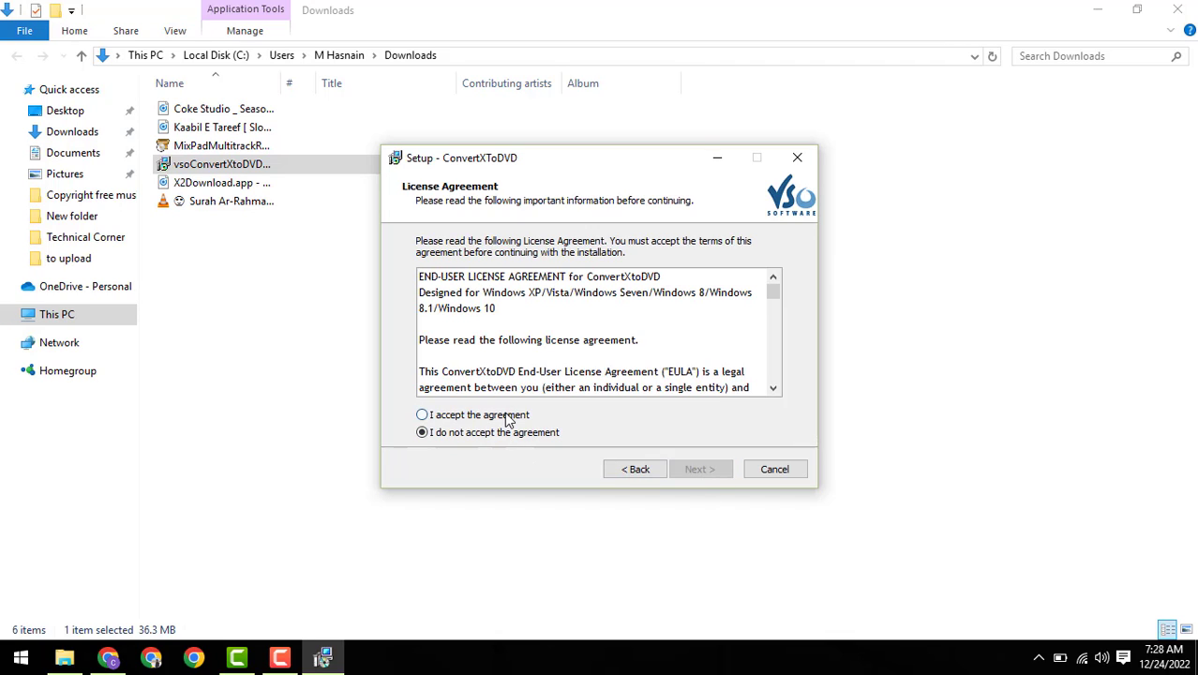
pyautogui.click(507, 419)
pyautogui.click(681, 475)
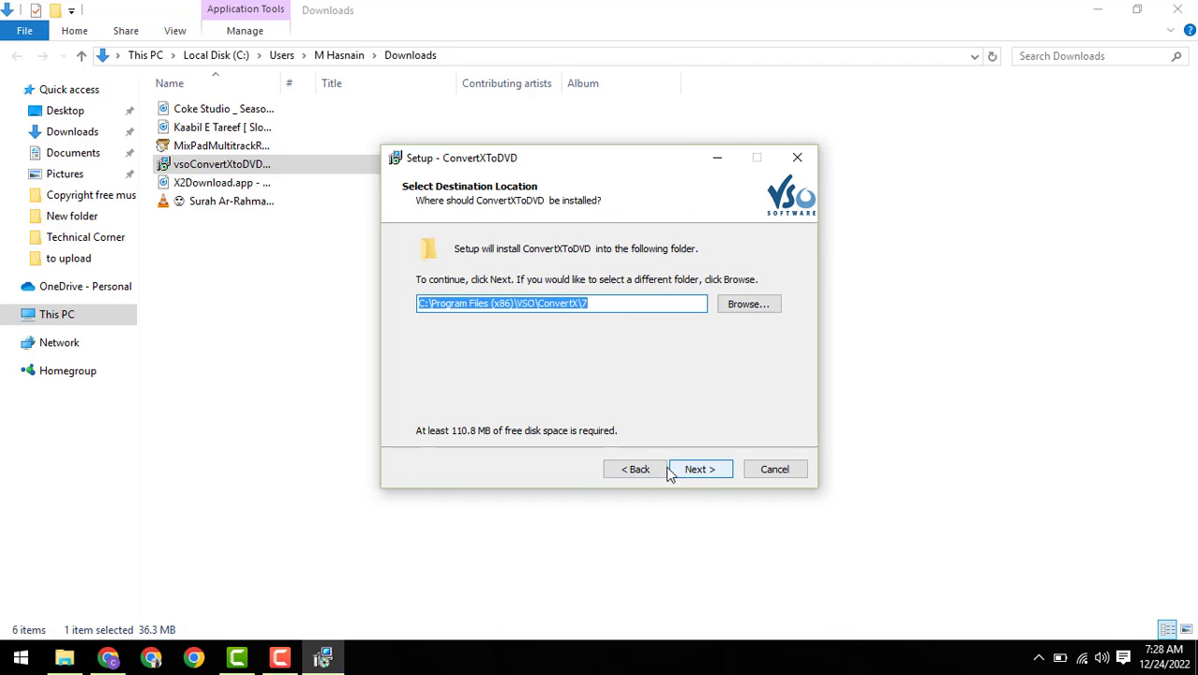
pyautogui.click(710, 469)
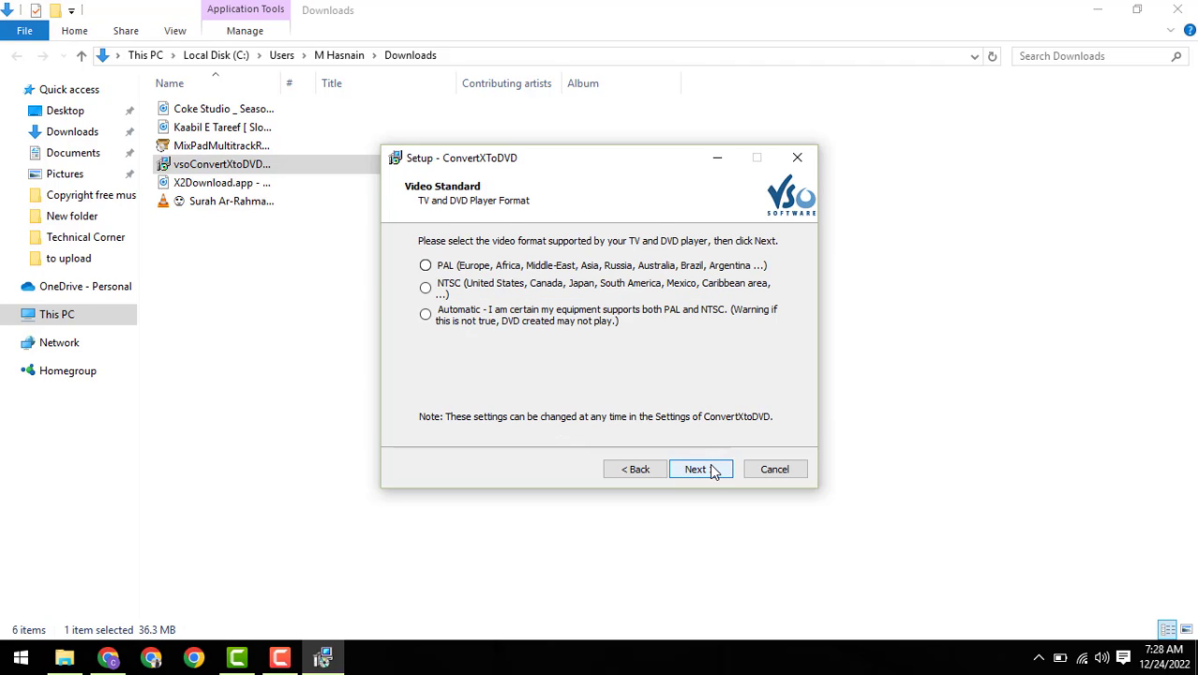
# Choose PAL as the video standard and install with the default Start menu folder, desktop shortcut and Quick Launch shortcut
pyautogui.click(710, 468)
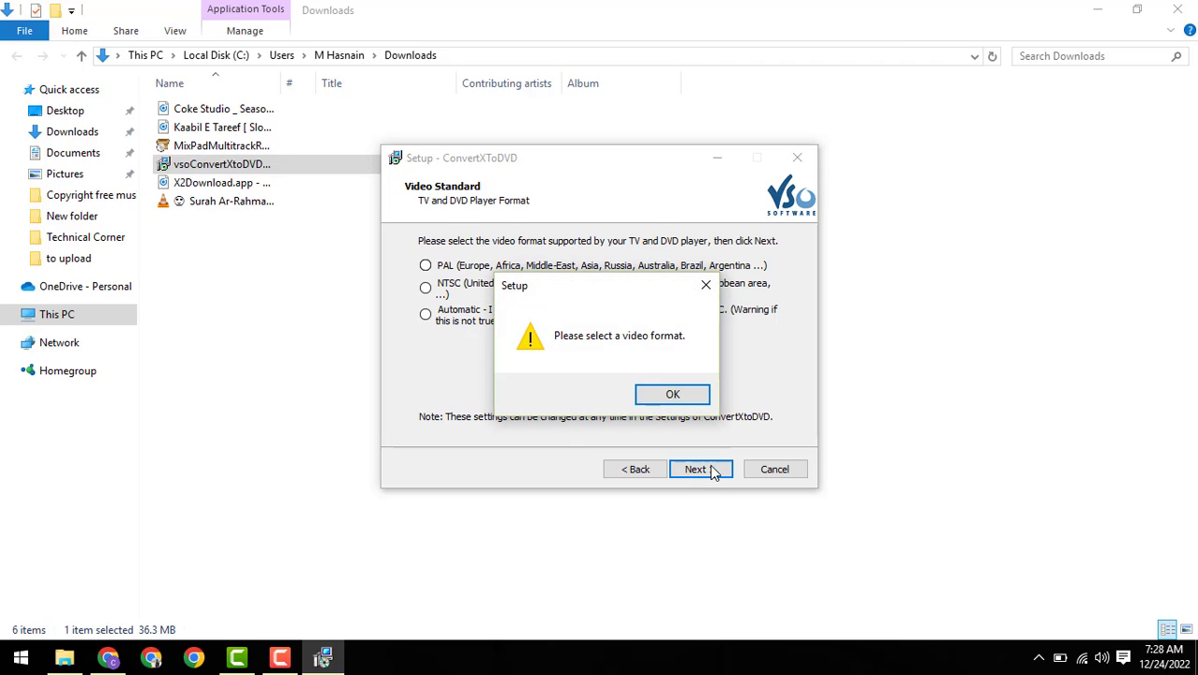
pyautogui.click(673, 397)
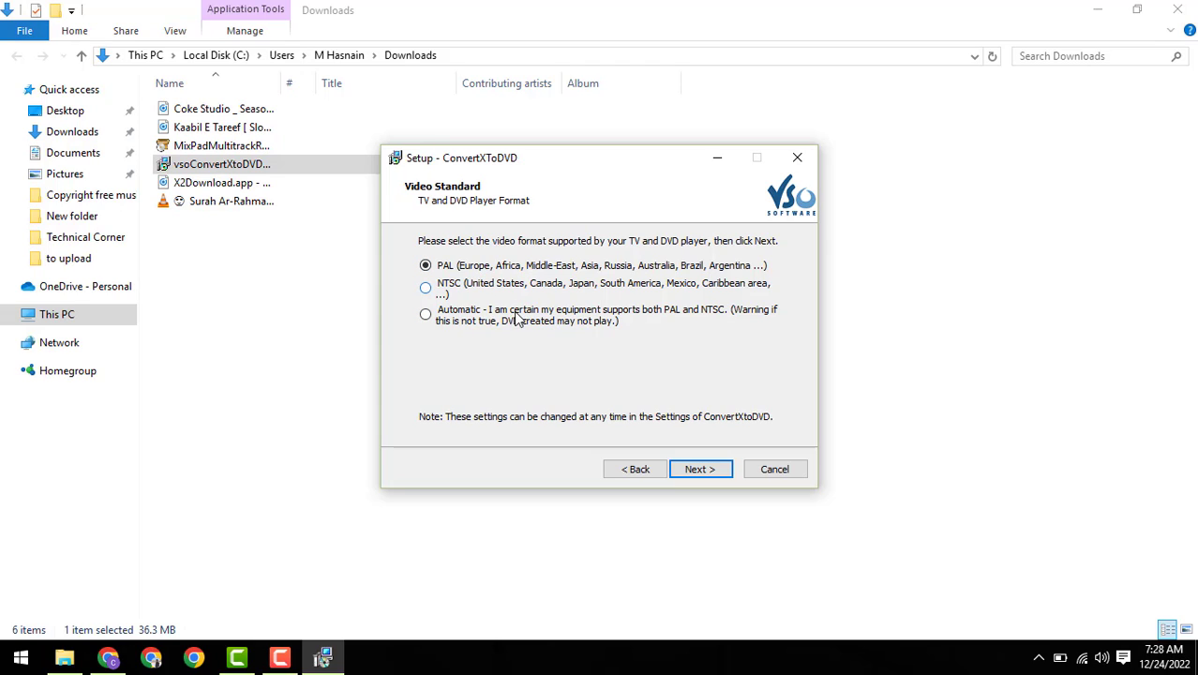
pyautogui.click(723, 476)
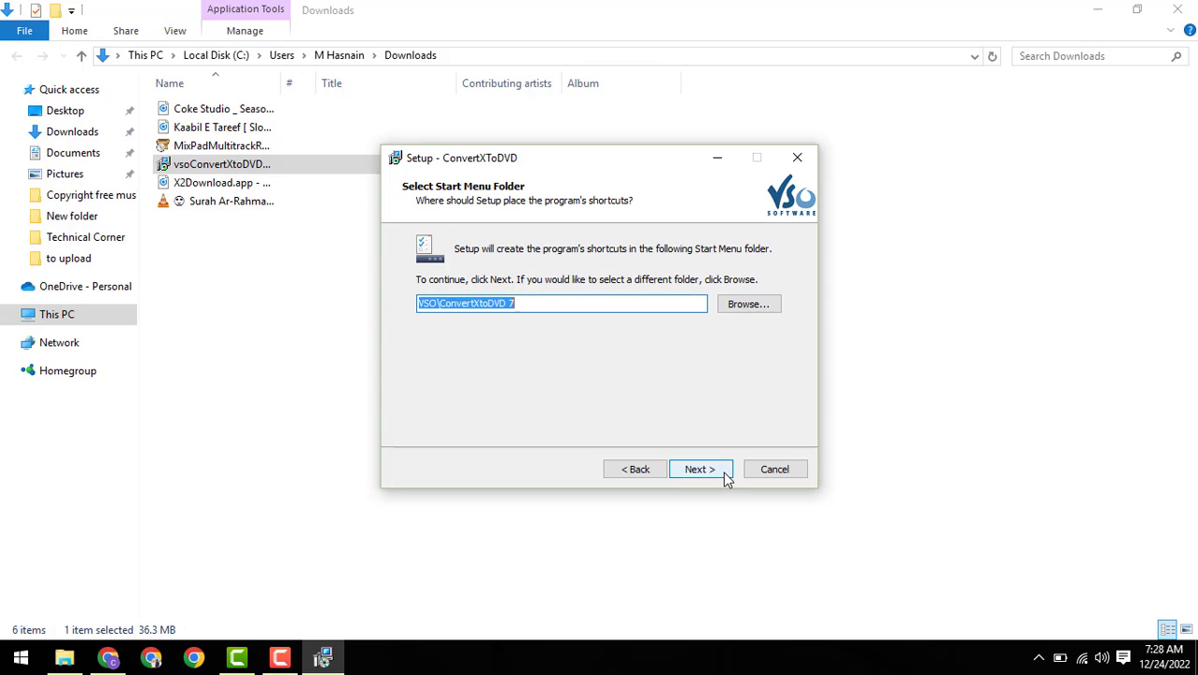
pyautogui.click(727, 477)
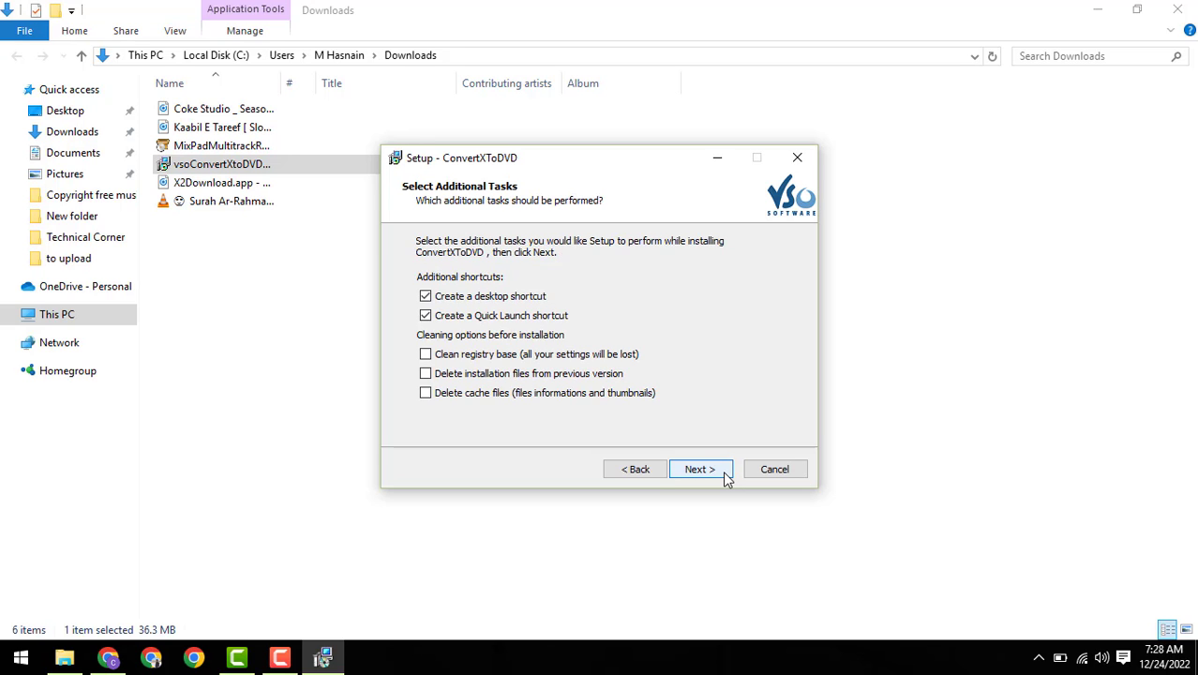
pyautogui.click(727, 477)
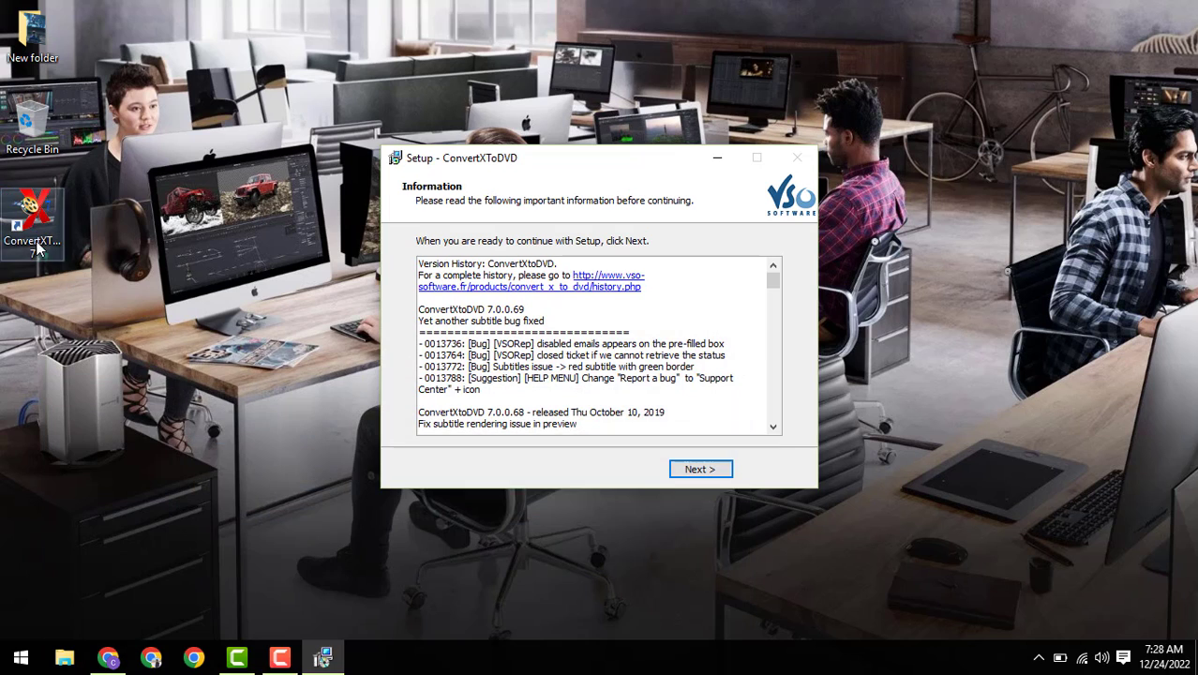
# Launch ConvertXtoDVD from its desktop shortcut, finish the setup wizard with the launch option enabled, and maximize the program window
pyautogui.click(36, 229)
pyautogui.rightClick(35, 230)
pyautogui.click(75, 207)
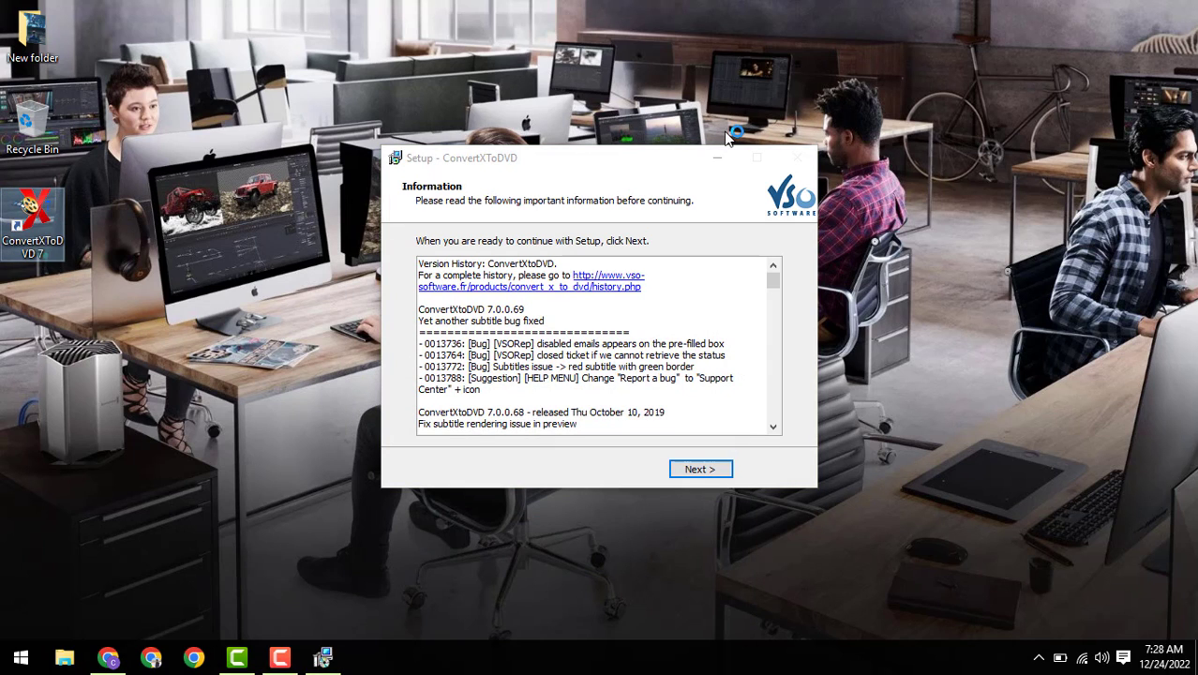
pyautogui.click(717, 473)
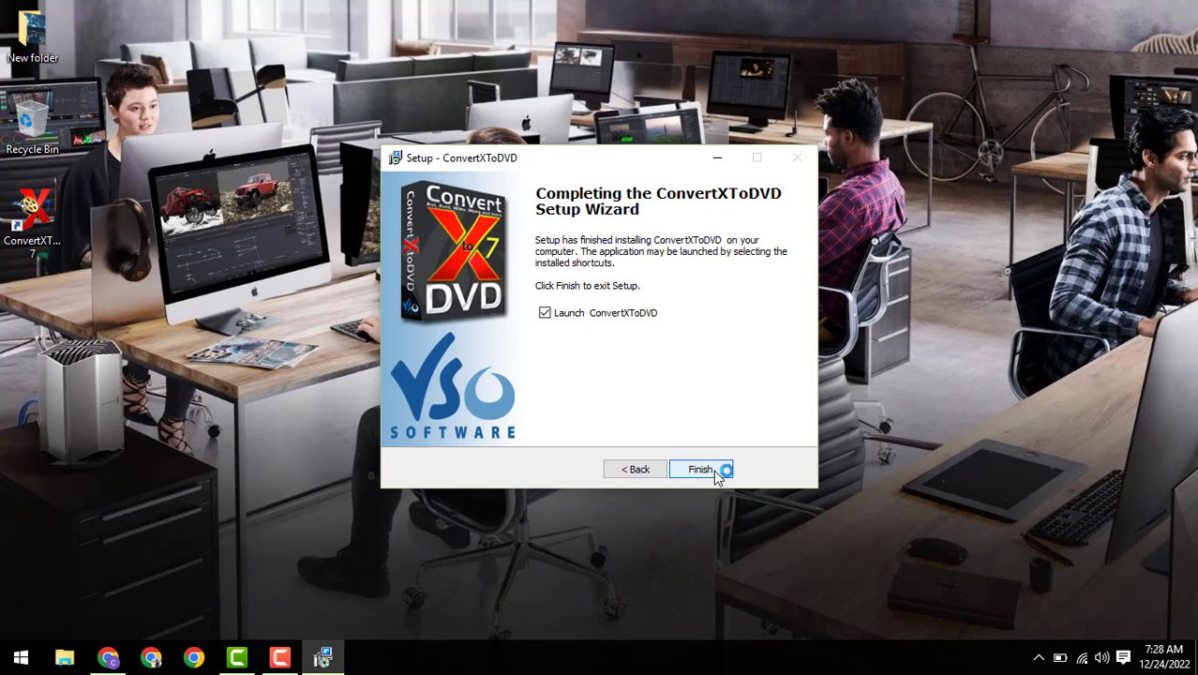
pyautogui.click(703, 470)
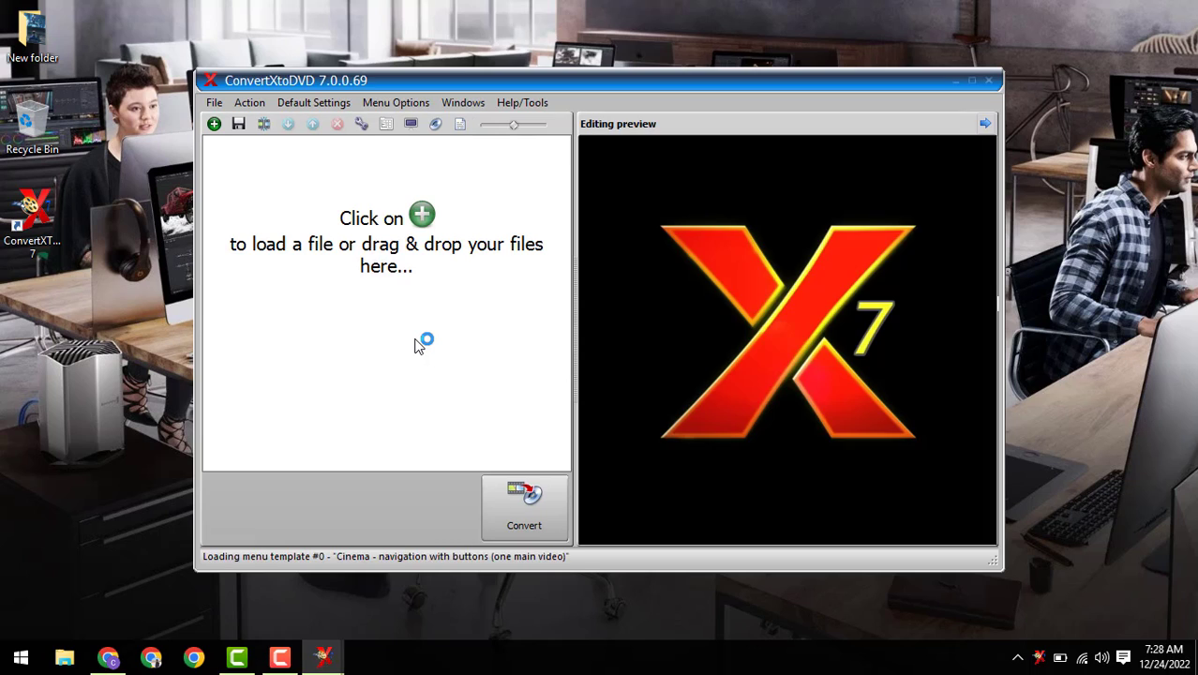
pyautogui.click(976, 80)
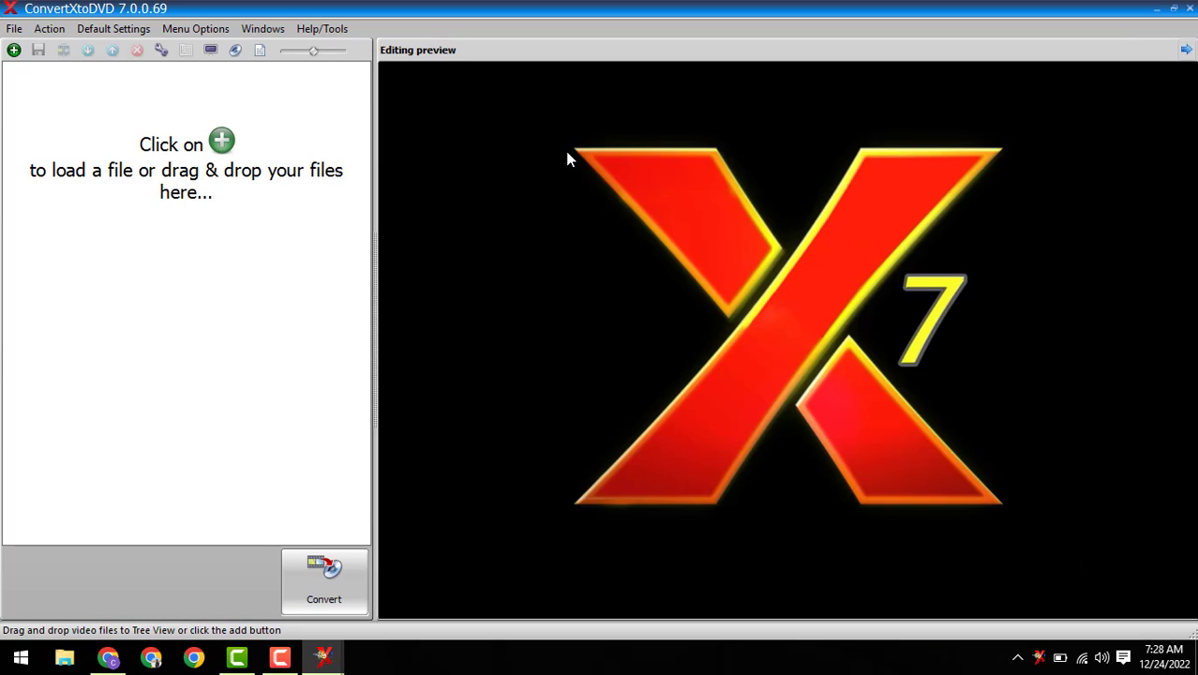
# Load the "Welcome For Technical Corner" video from the Technical Corner folder inside the Desktop's New folder and show its audio tracks
pyautogui.click(225, 146)
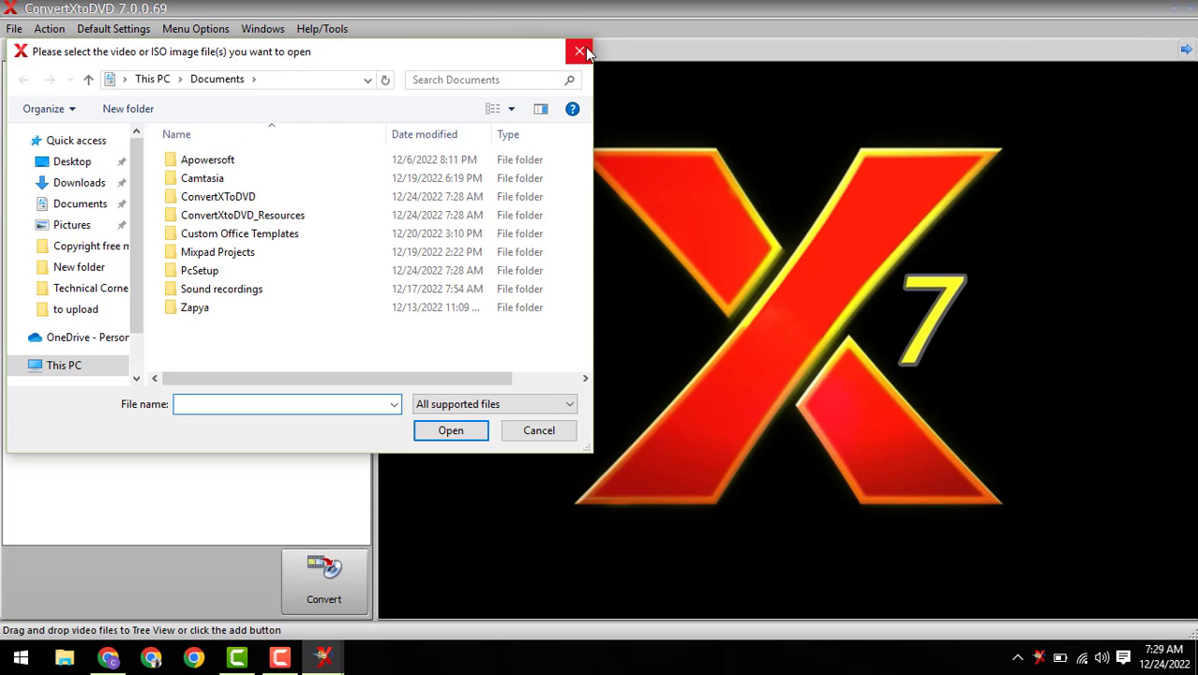
pyautogui.click(72, 161)
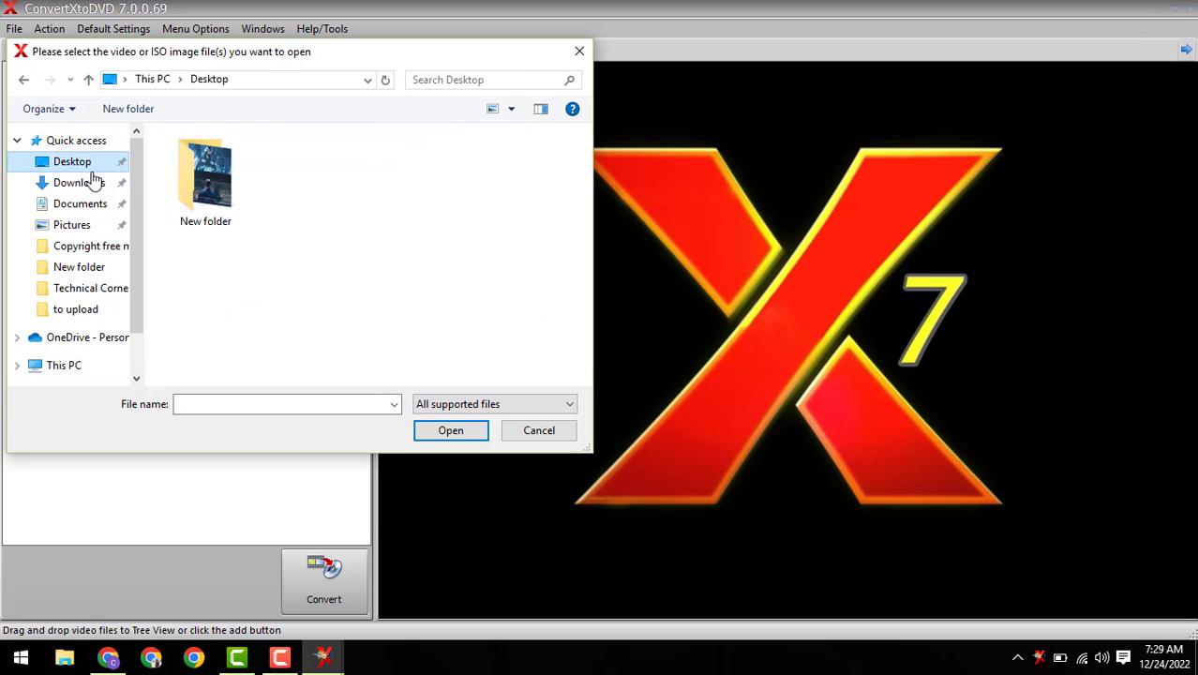
pyautogui.doubleClick(192, 189)
pyautogui.doubleClick(278, 179)
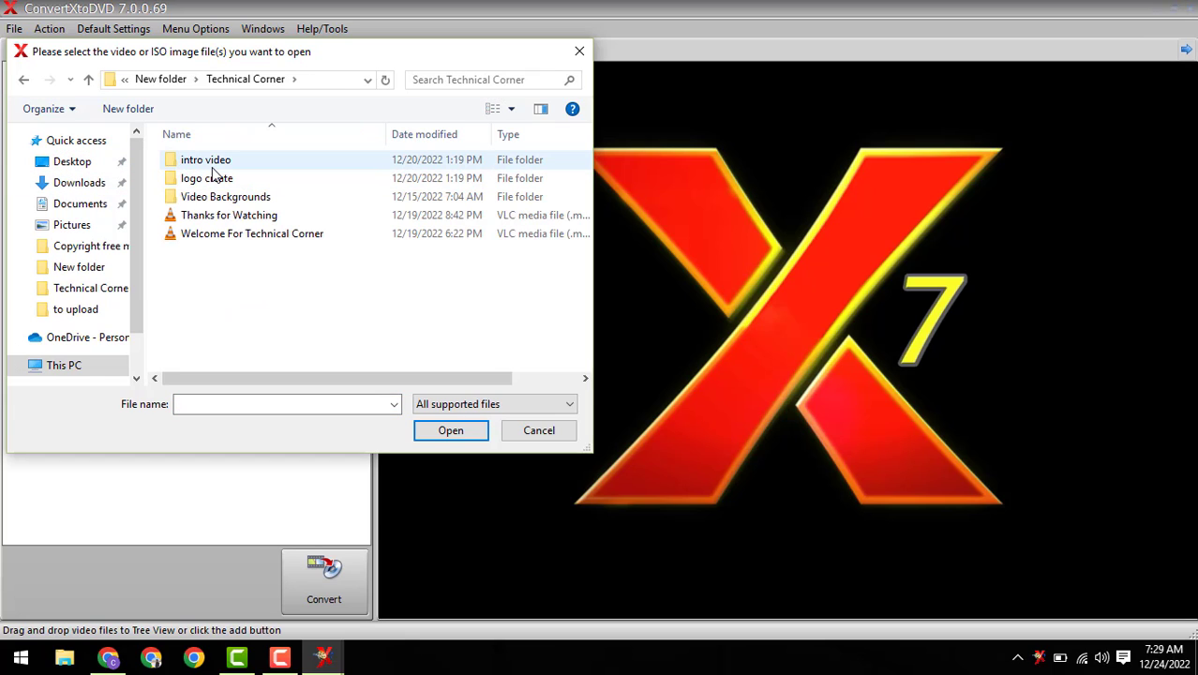
pyautogui.click(300, 239)
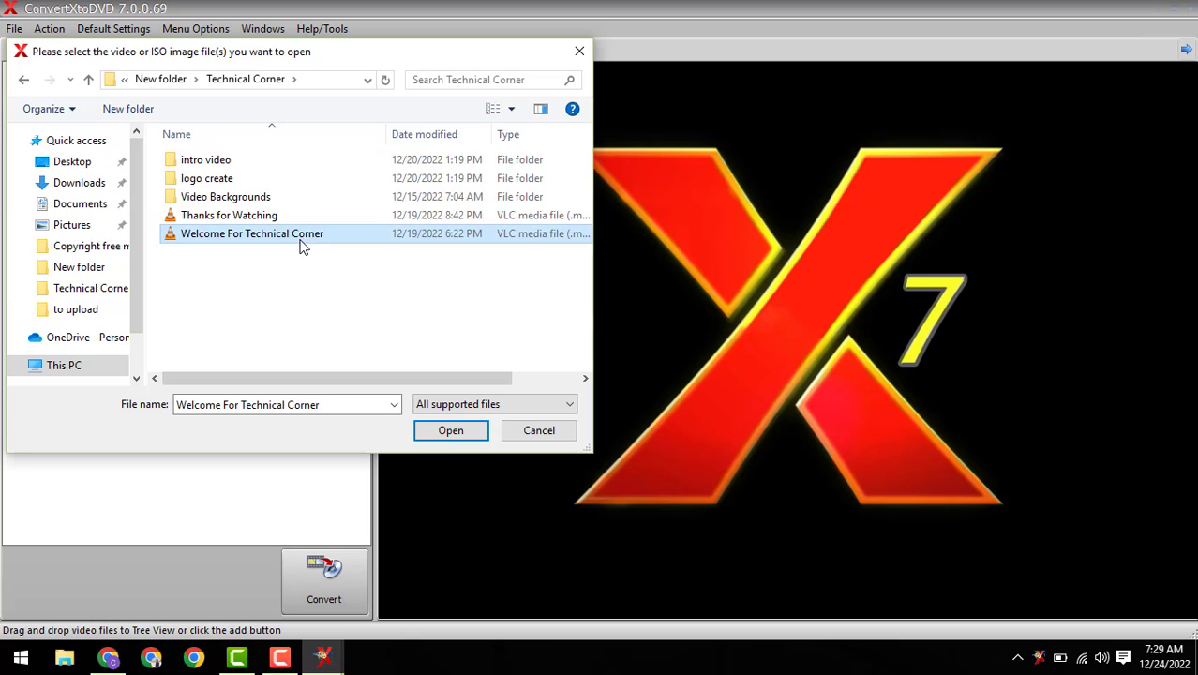
pyautogui.click(450, 430)
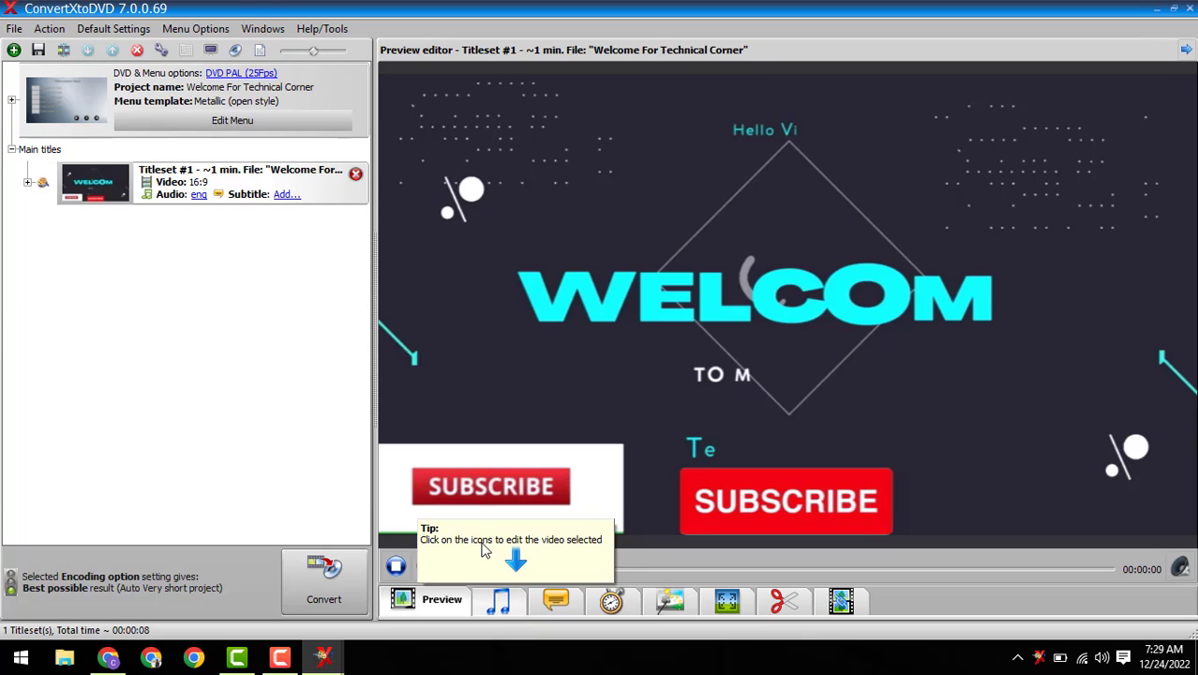
pyautogui.click(503, 600)
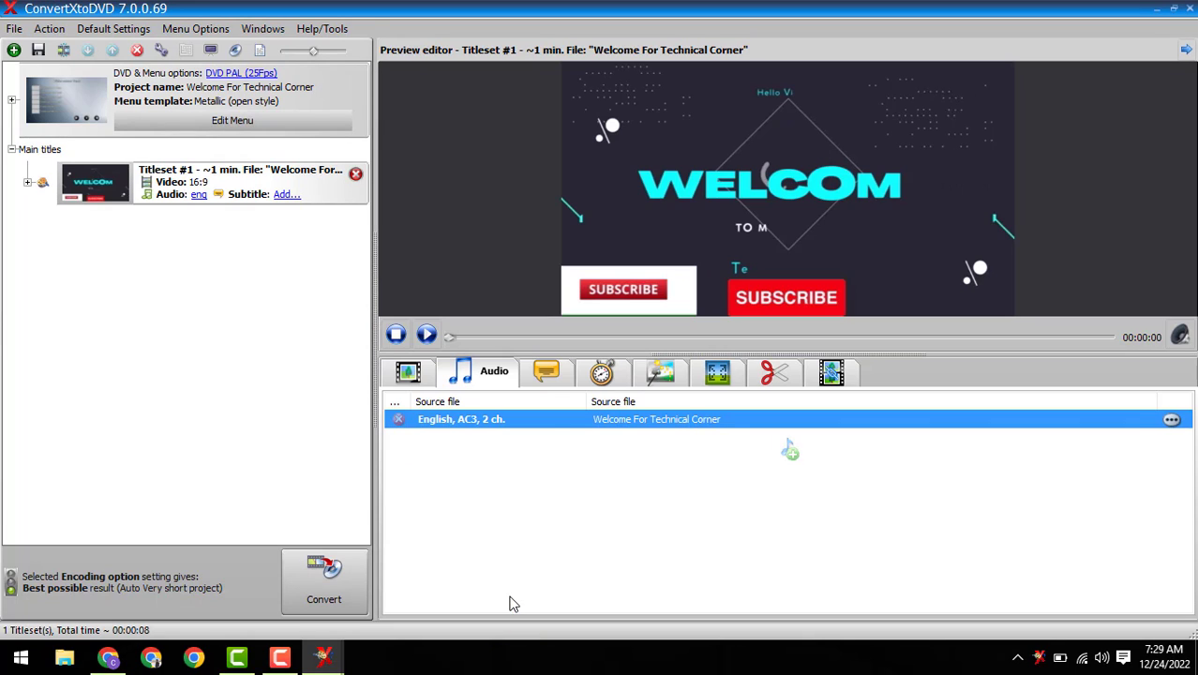
# Convert the loaded project to DVD format and close the DVD / Blu-Ray Burning engine without burning a disc
pyautogui.click(319, 600)
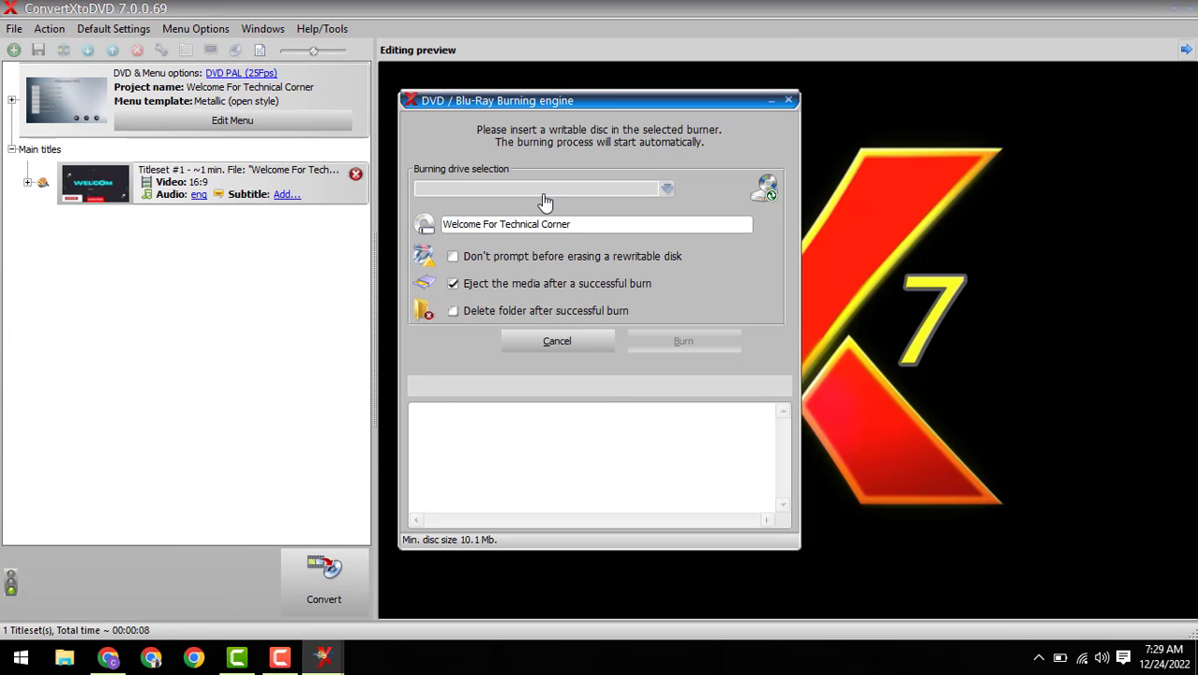
pyautogui.moveTo(563, 104); pyautogui.dragTo(589, 101)
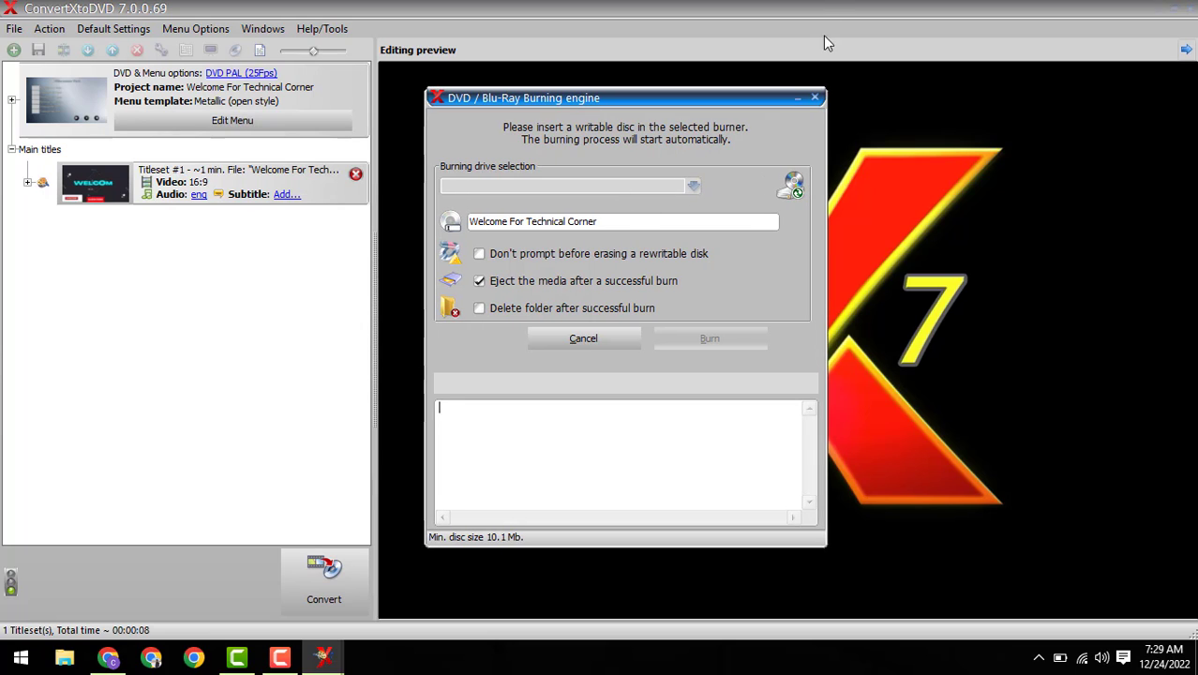
pyautogui.click(814, 97)
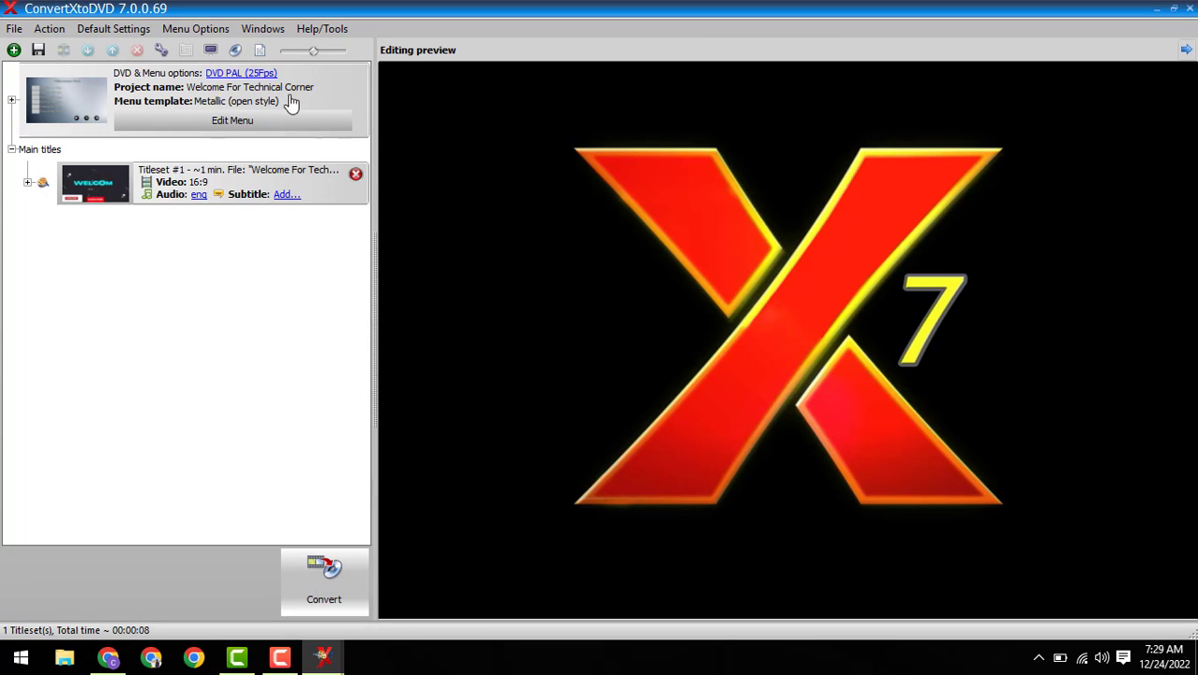
pyautogui.moveTo(313, 52)
pyautogui.mouseDown()
pyautogui.moveTo(294, 53)
pyautogui.moveTo(320, 57)
pyautogui.moveTo(313, 51)
pyautogui.mouseUp()
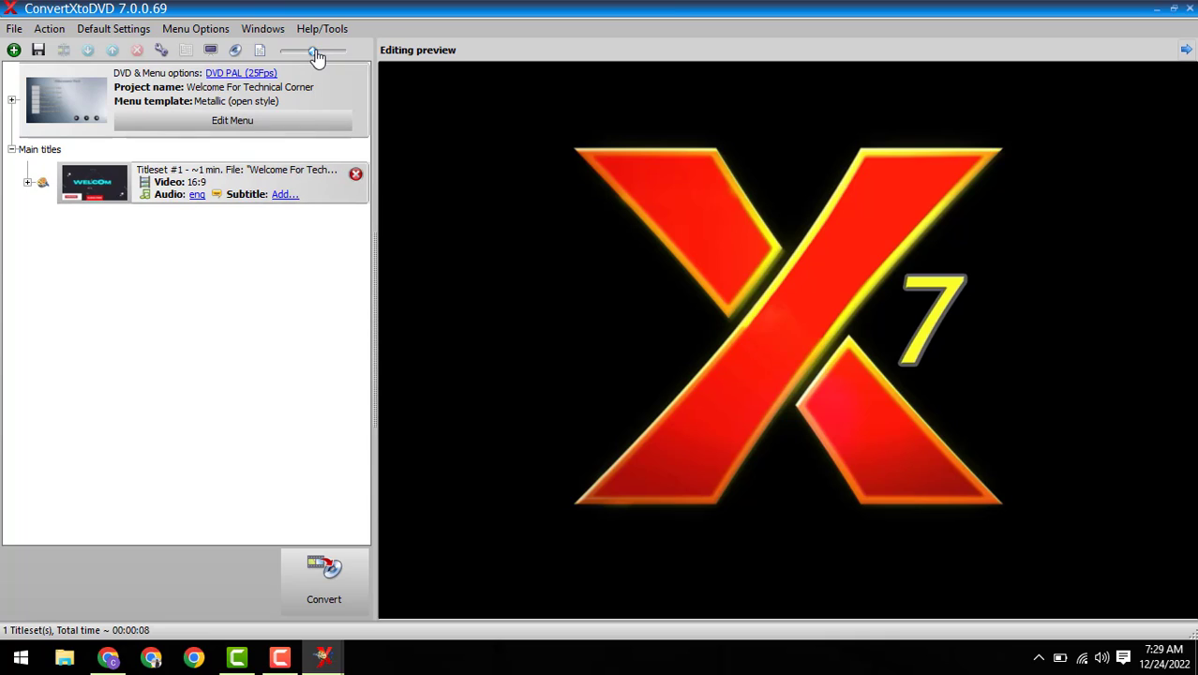
pyautogui.rightClick(671, 2)
pyautogui.click(433, 3)
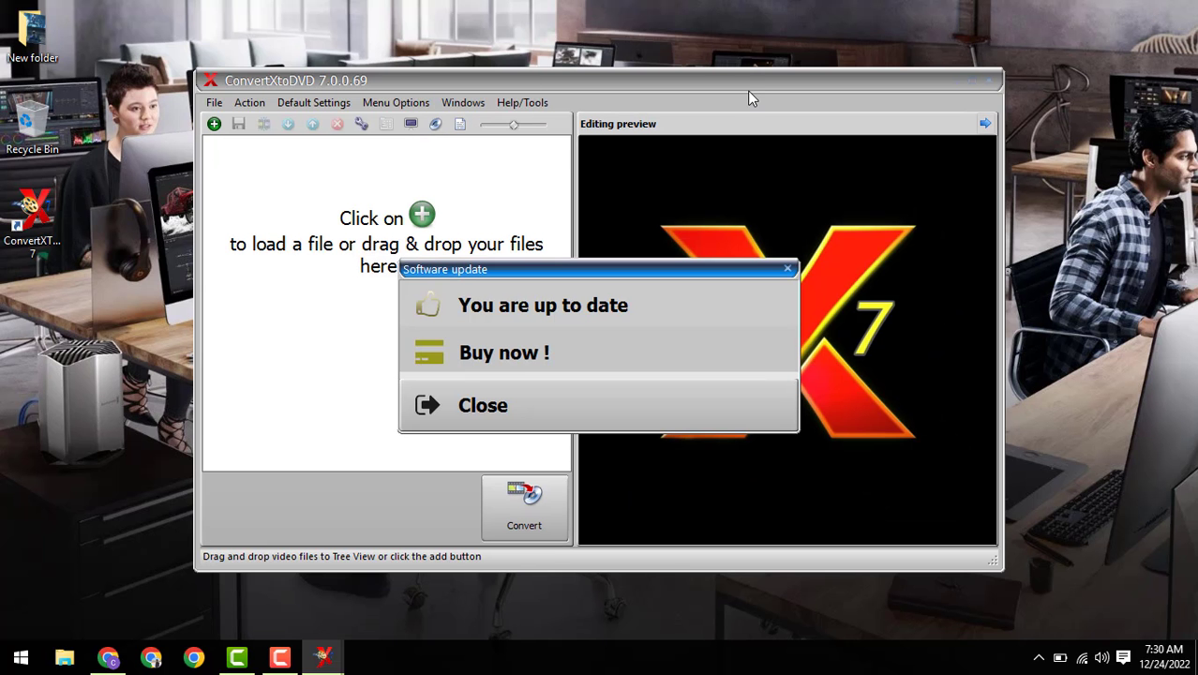
# Close the Software update dialog of the other ConvertXtoDVD window and return to the desktop
pyautogui.moveTo(747, 88); pyautogui.dragTo(674, 71)
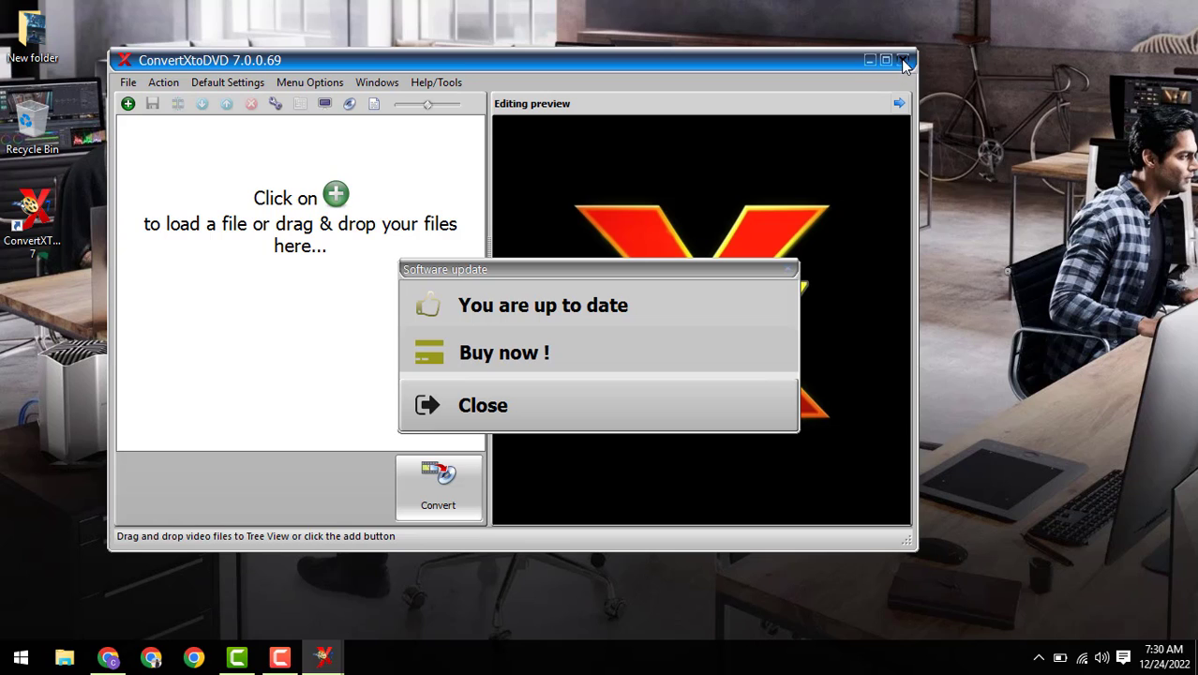
pyautogui.click(508, 393)
pyautogui.press('super+d')
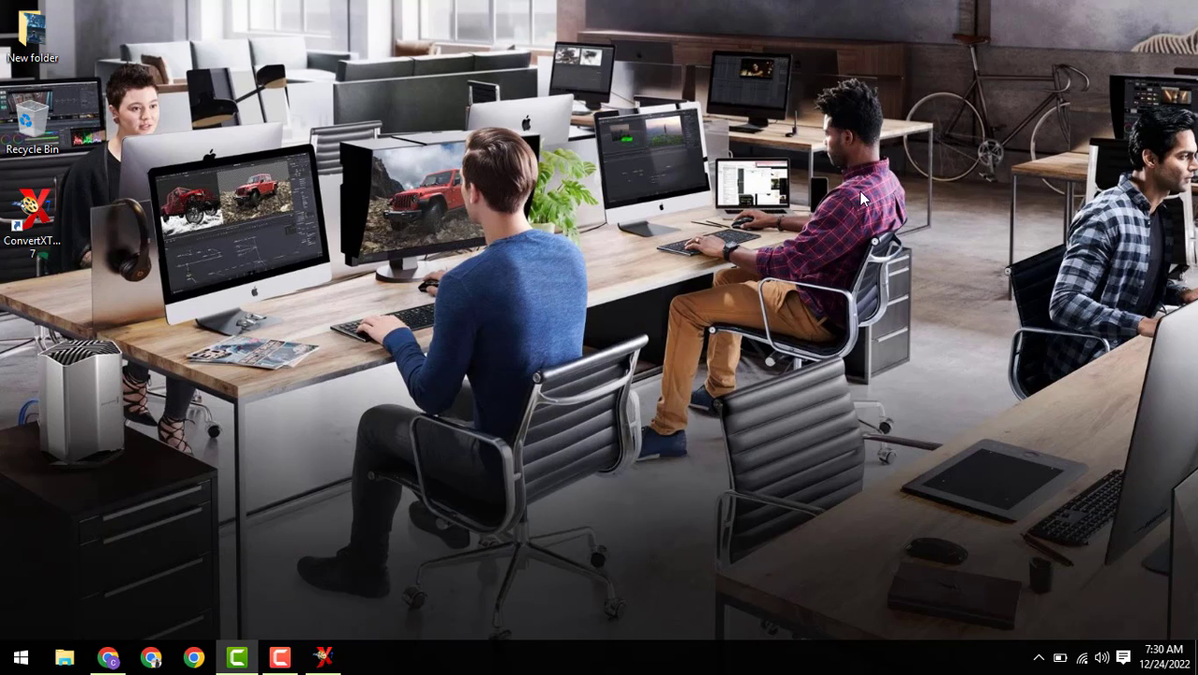
pyautogui.rightClick(595, 230)
pyautogui.click(660, 273)
pyautogui.rightClick(660, 272)
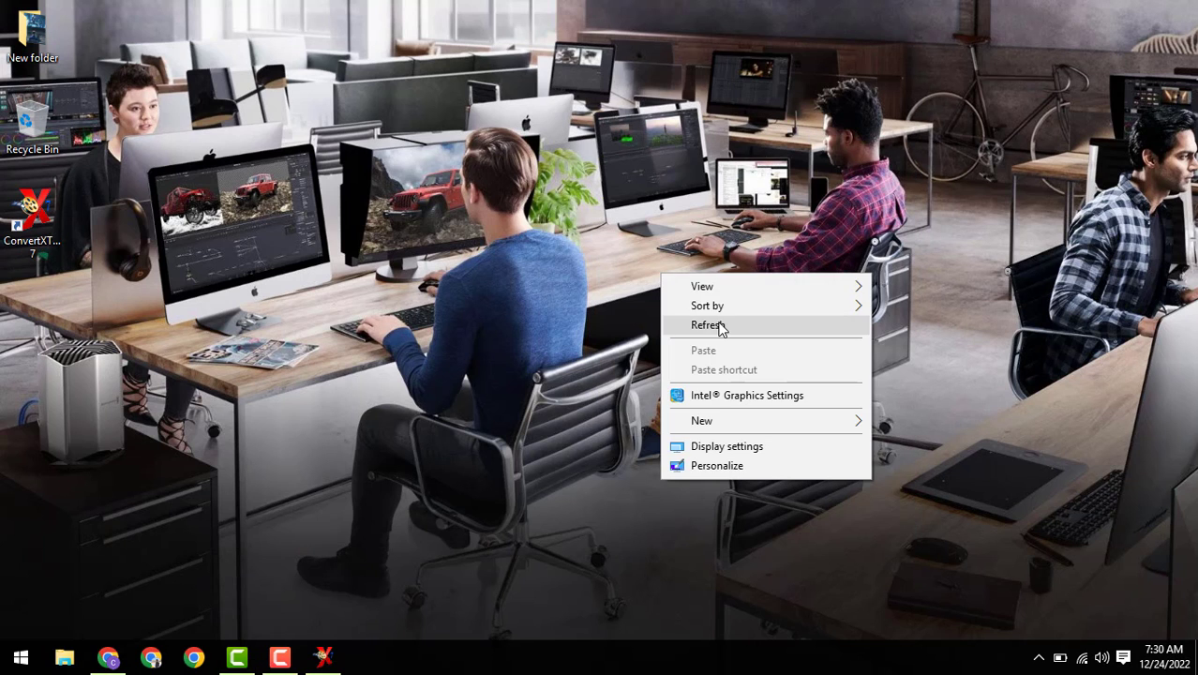
pyautogui.click(720, 321)
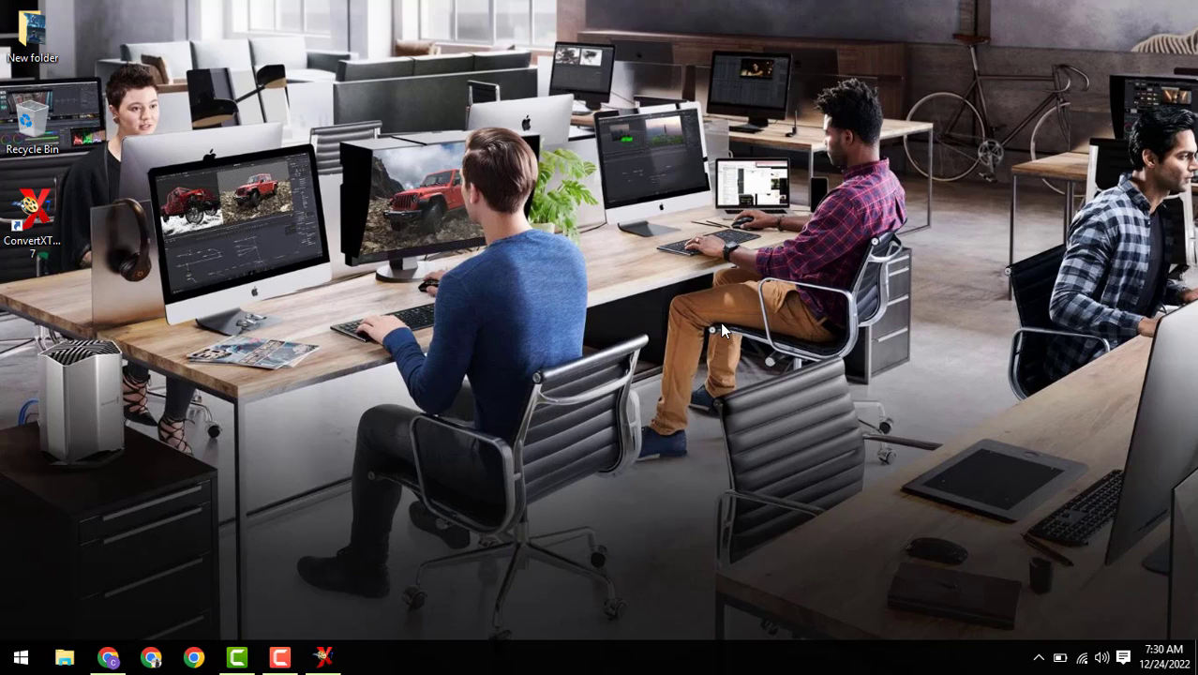